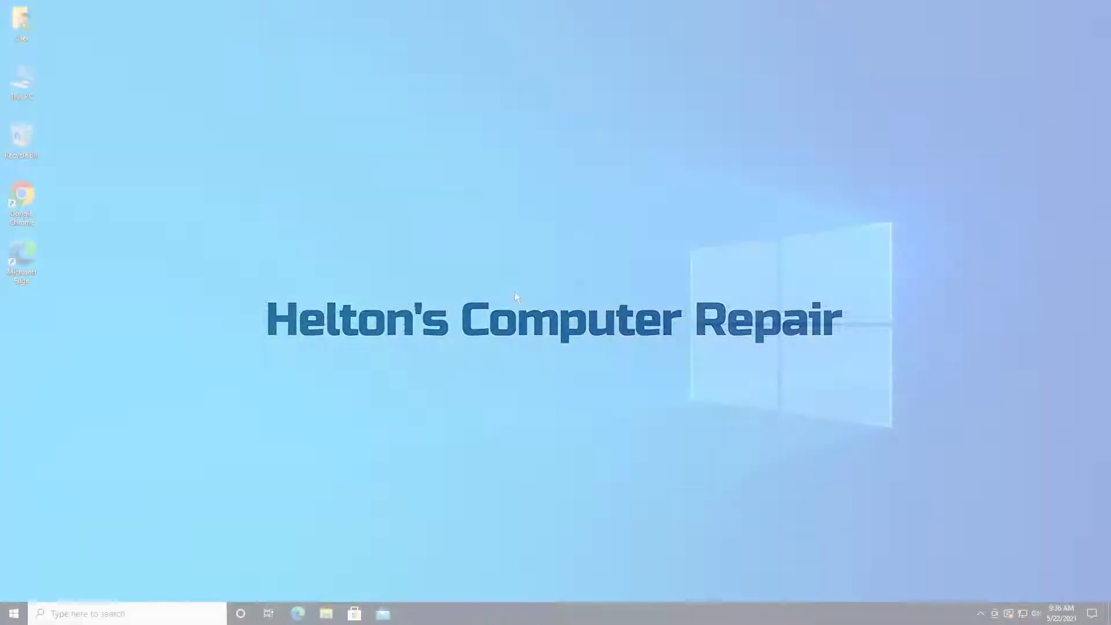
# Step: Search Windows for "control" and open Control Panel
pyautogui.click(84, 617)
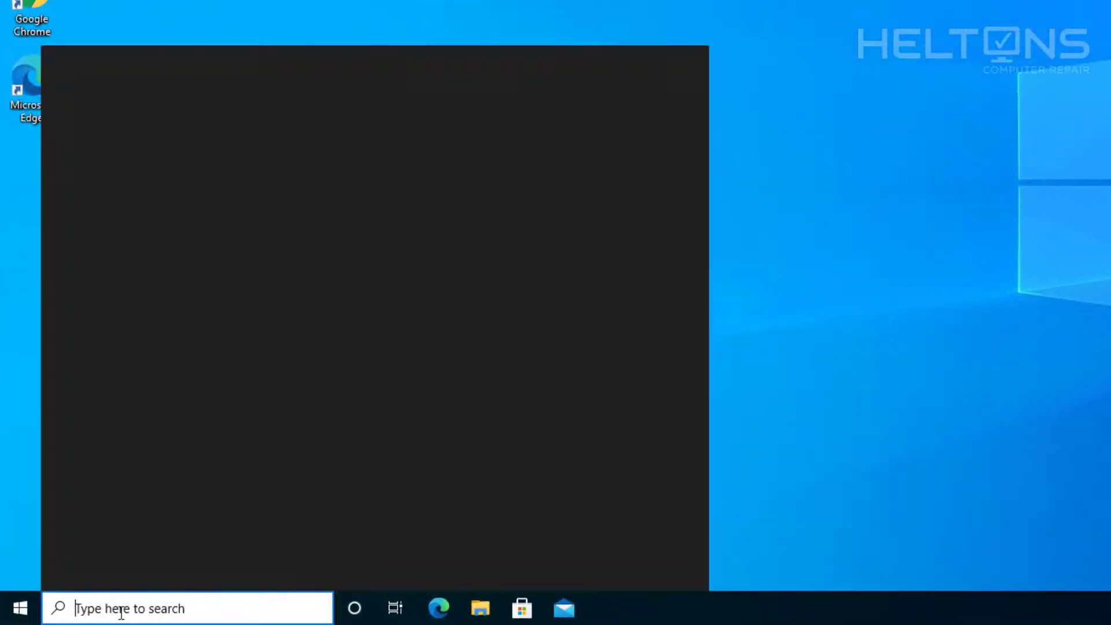
pyautogui.click(46, 609)
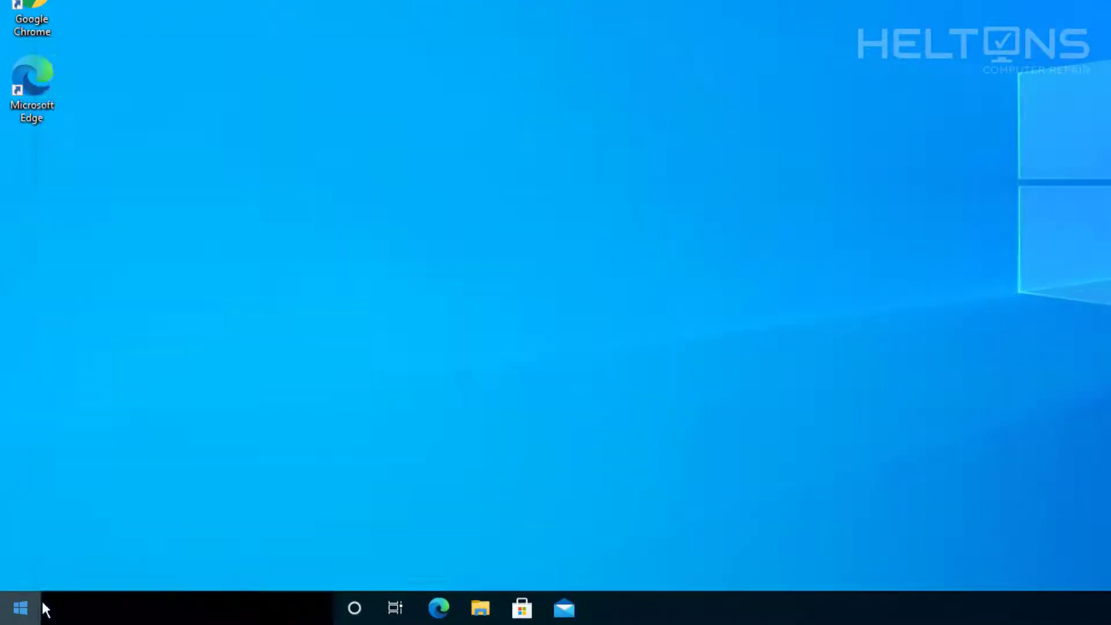
pyautogui.press('super')
pyautogui.write('c')
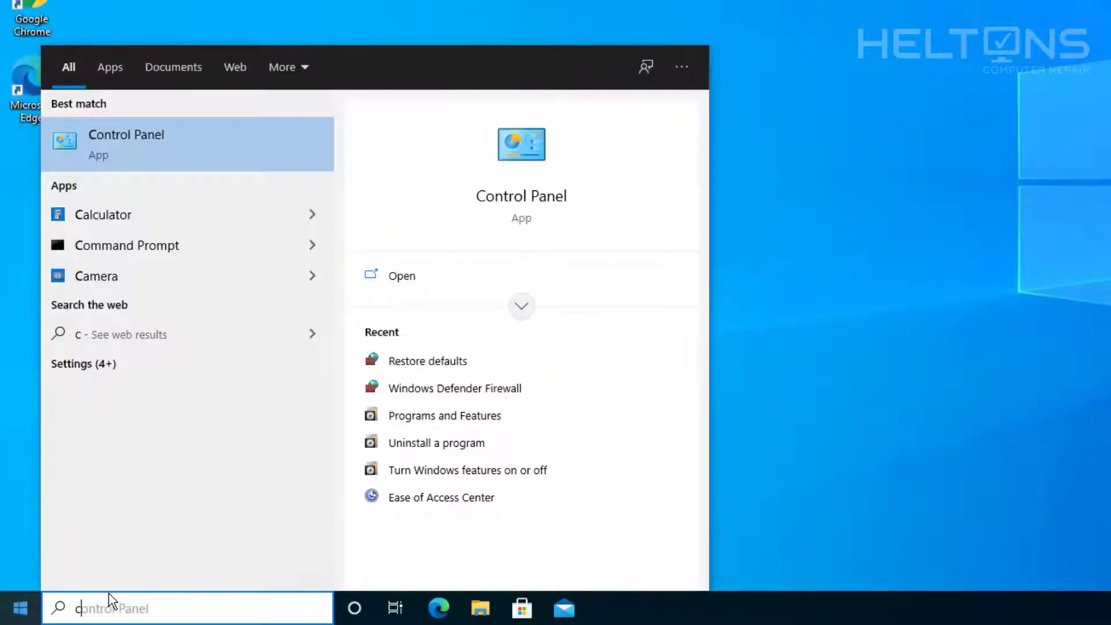
pyautogui.write('ontrol')
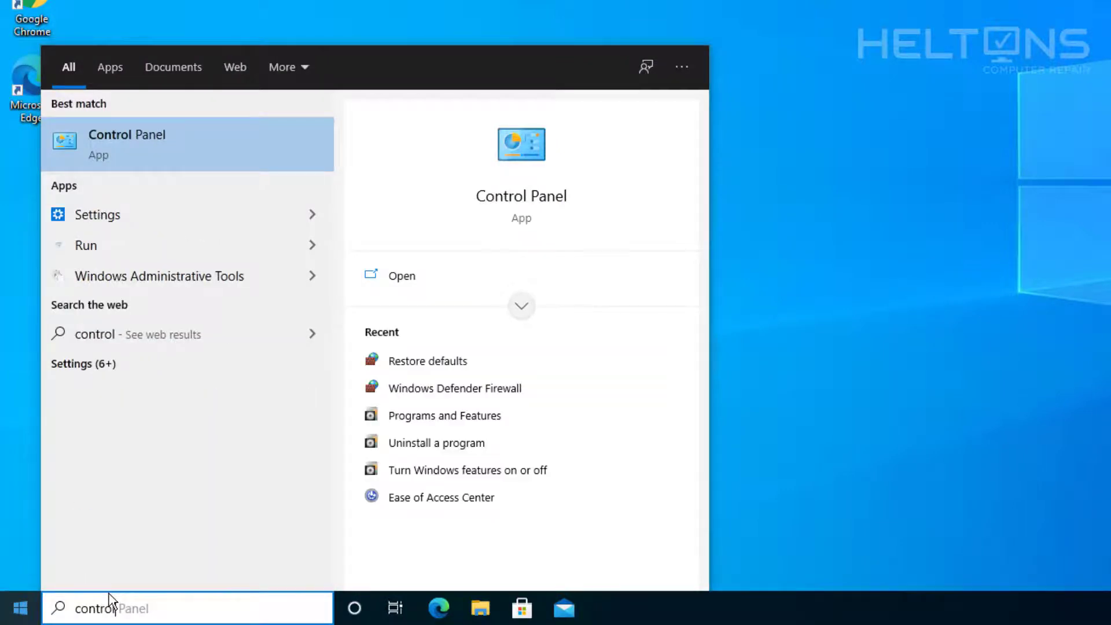
pyautogui.press('Return')
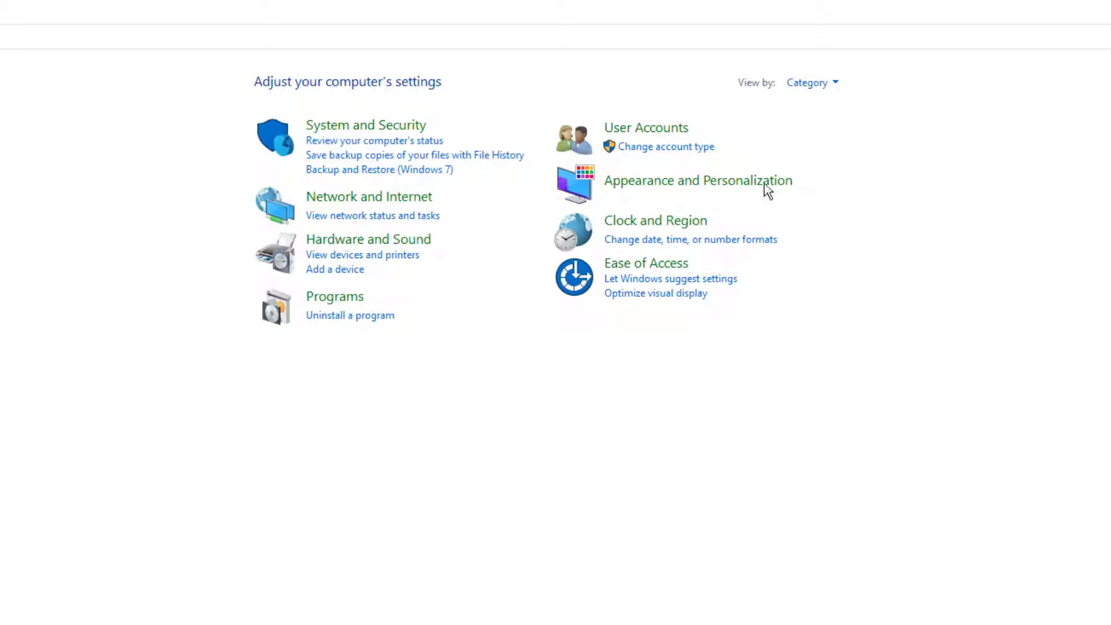
# Step: Show all Control Panel items as icons instead of categories and open Windows Defender Firewall
pyautogui.click(797, 83)
pyautogui.click(807, 127)
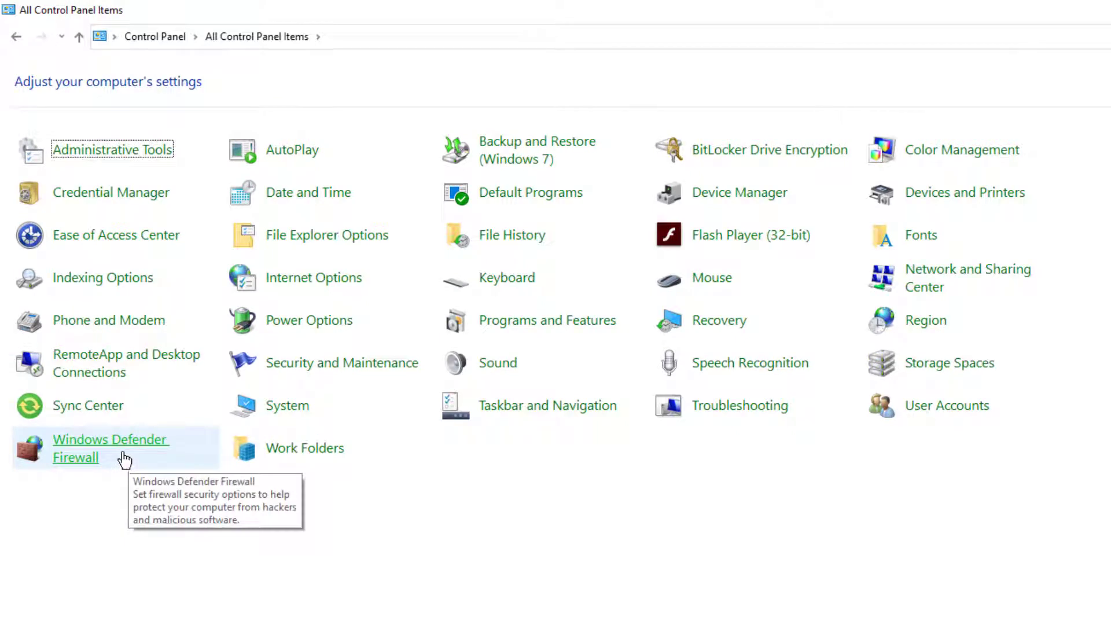
pyautogui.click(125, 460)
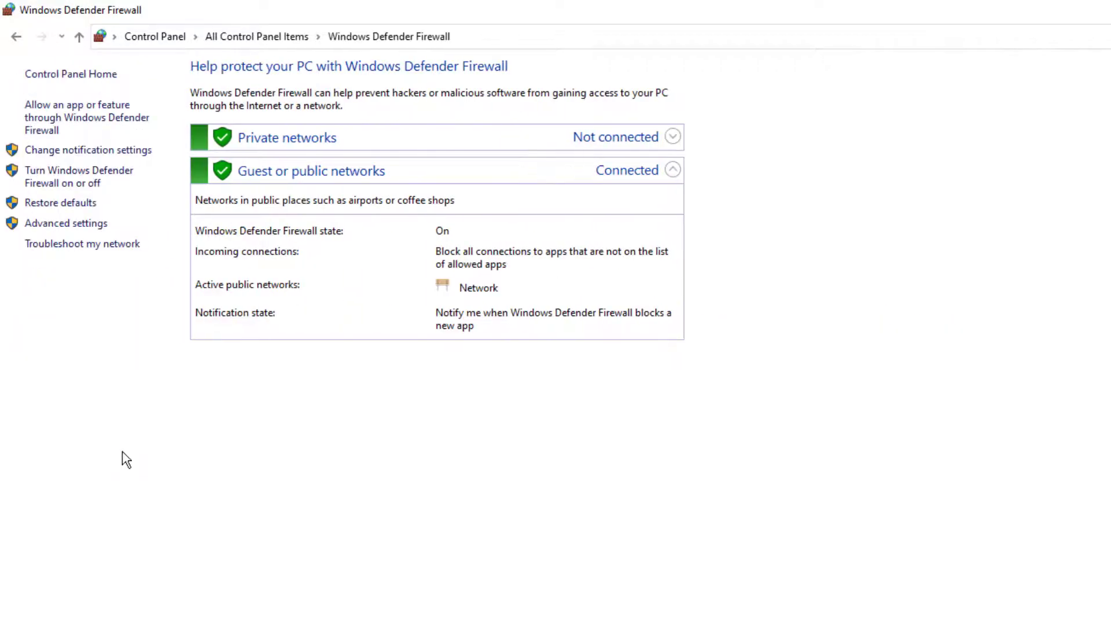
# Step: Restore the Windows Defender Firewall default settings, confirm the reset, and close the window
pyautogui.click(61, 206)
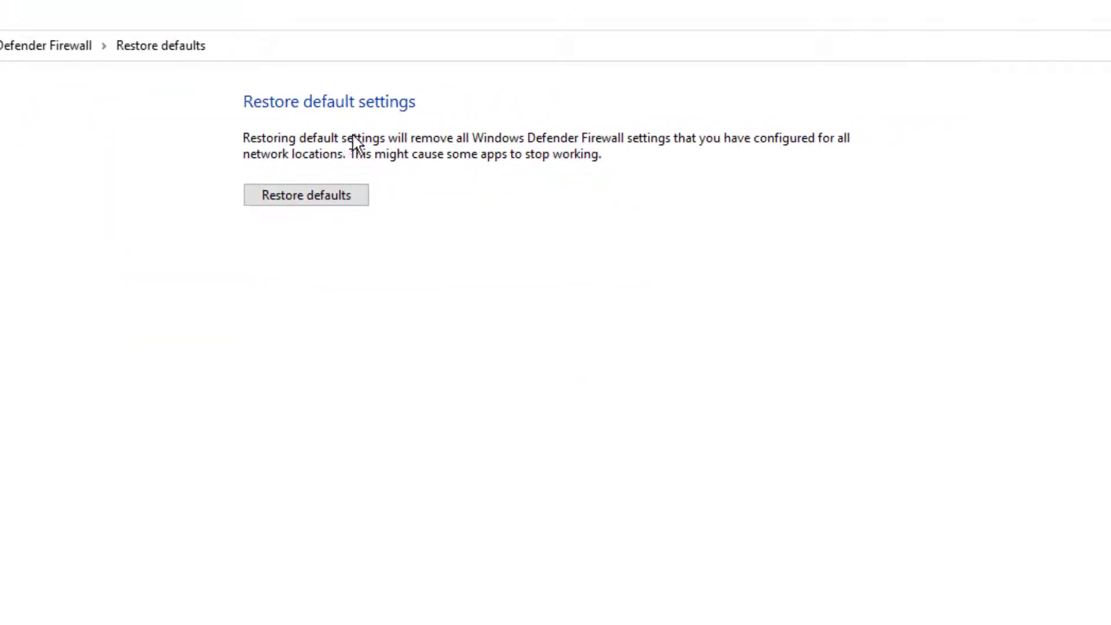
pyautogui.click(276, 201)
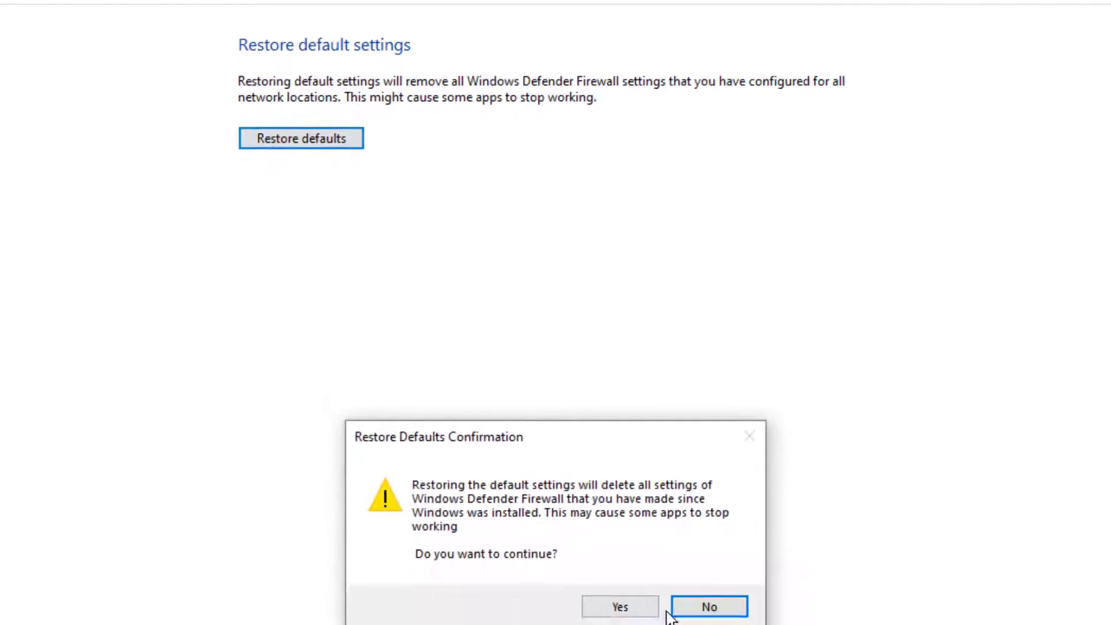
pyautogui.click(622, 382)
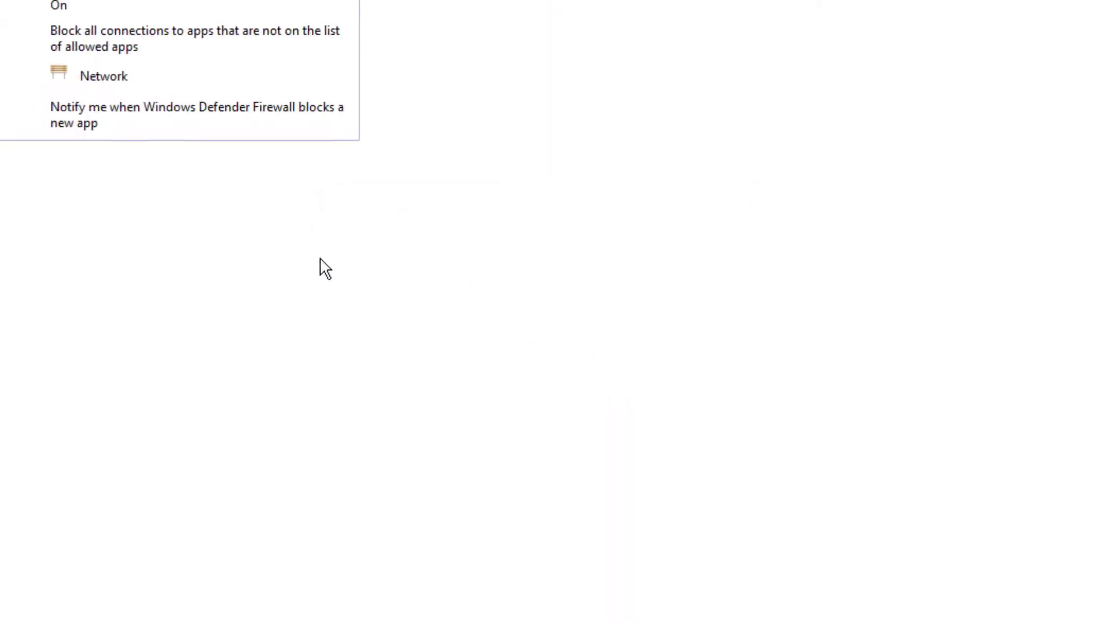
pyautogui.click(1096, 6)
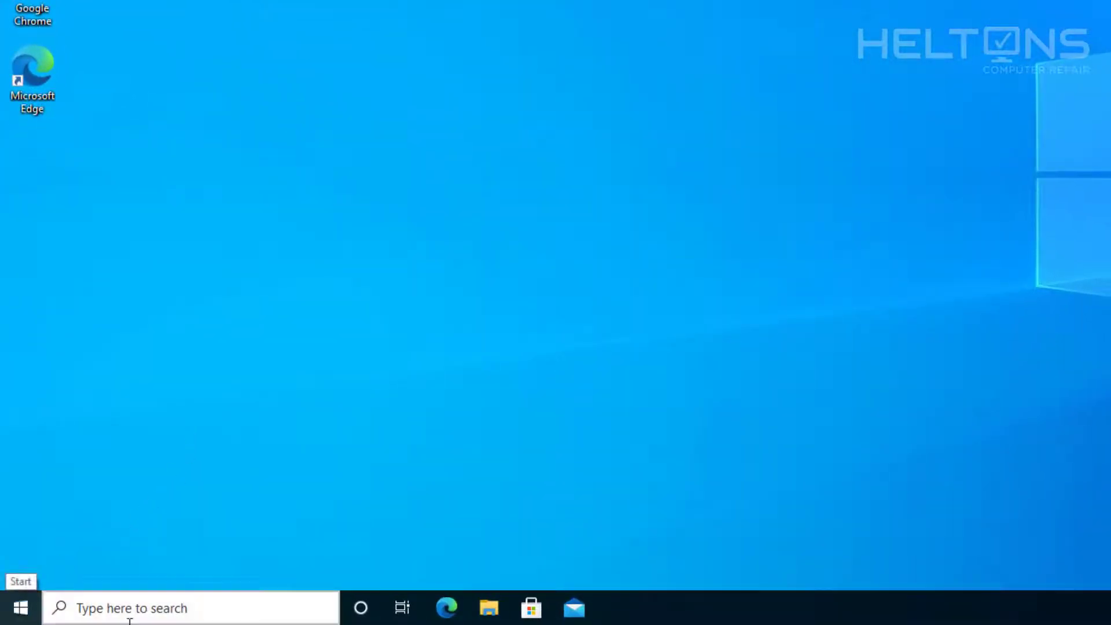
# Step: Search for "Windows", open Windows Security, and go to its Firewall & network protection page
pyautogui.click(70, 614)
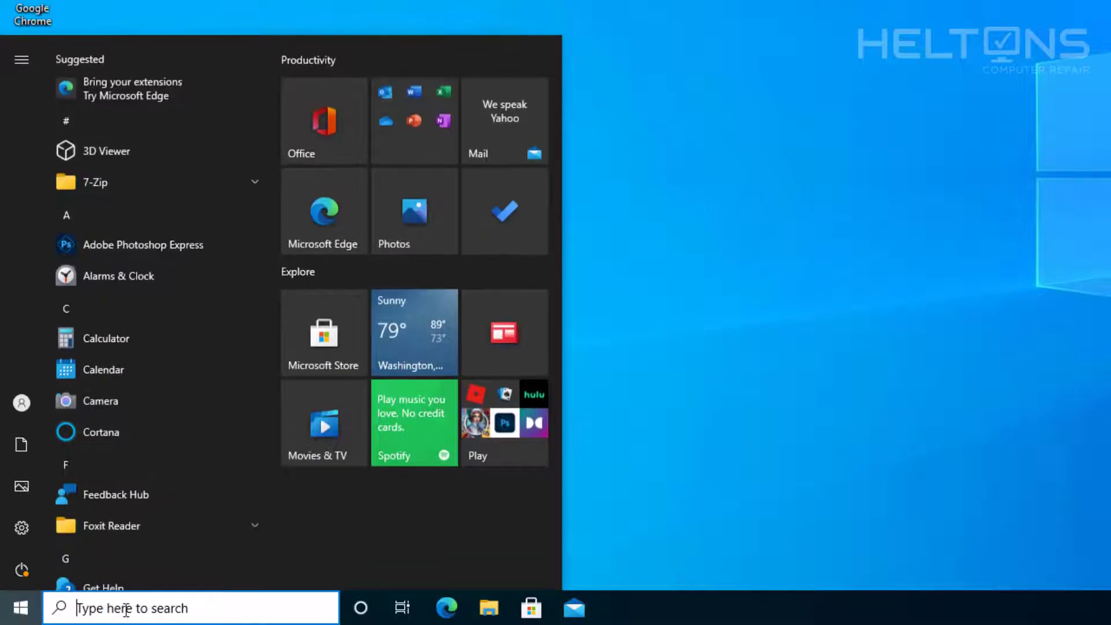
pyautogui.write('Windows')
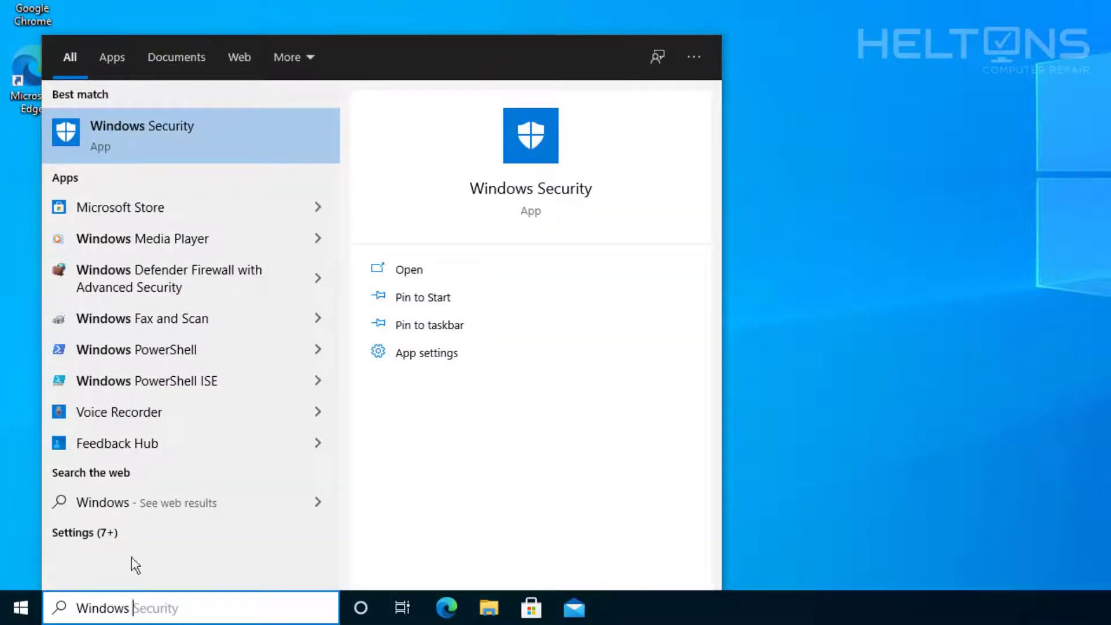
pyautogui.click(198, 150)
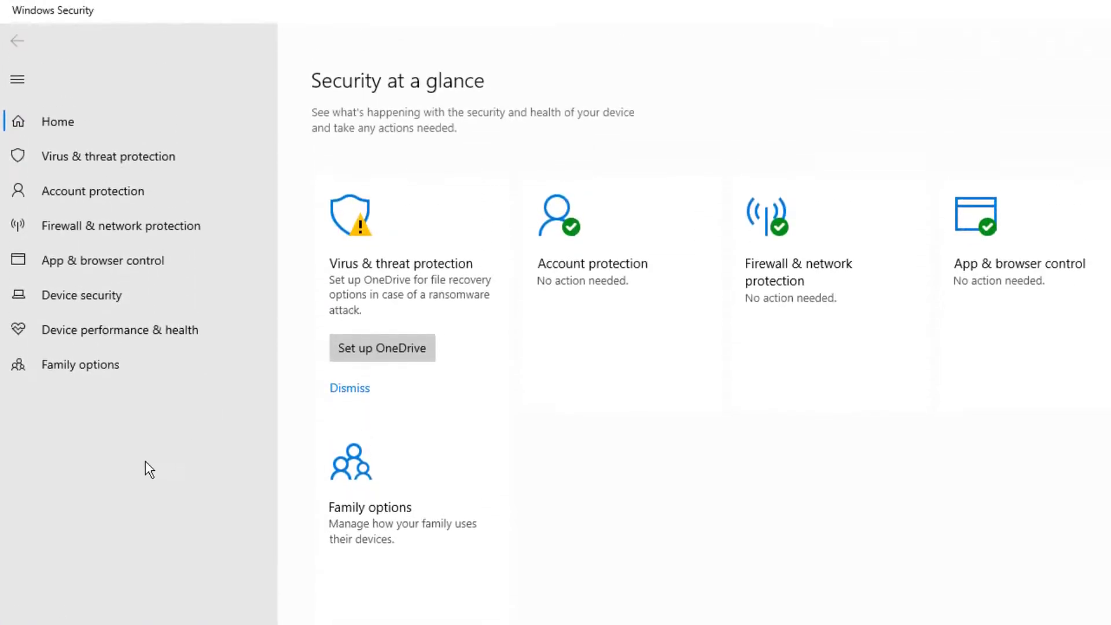
pyautogui.click(105, 231)
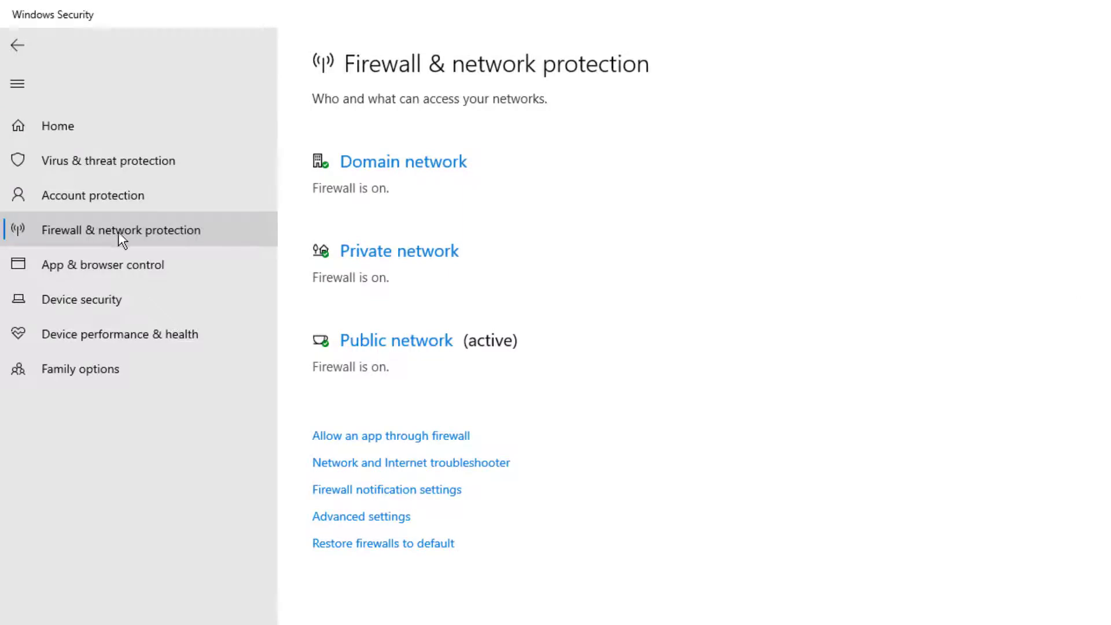
# Step: Restore the firewalls to default from Windows Security, confirm the reset, and close Windows Security
pyautogui.click(342, 521)
pyautogui.click(353, 544)
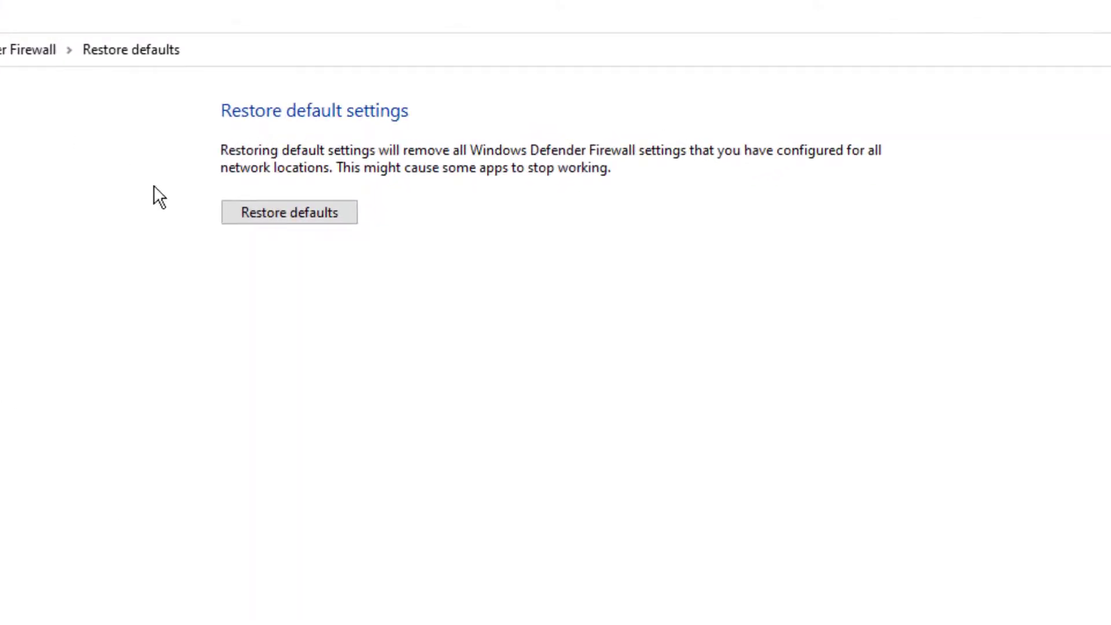
pyautogui.click(263, 213)
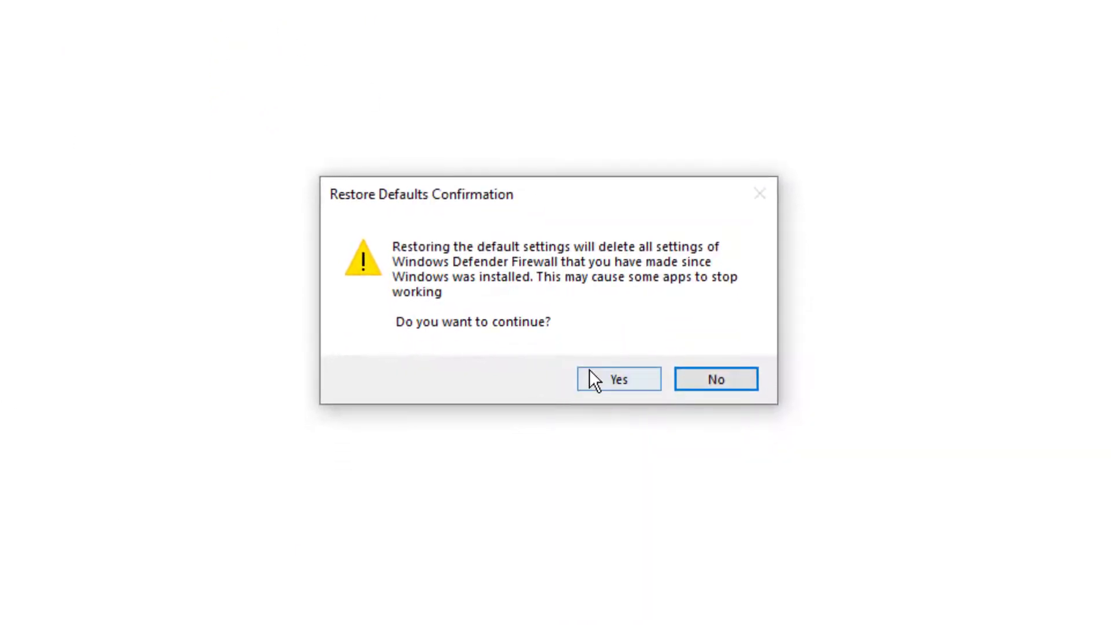
pyautogui.click(590, 382)
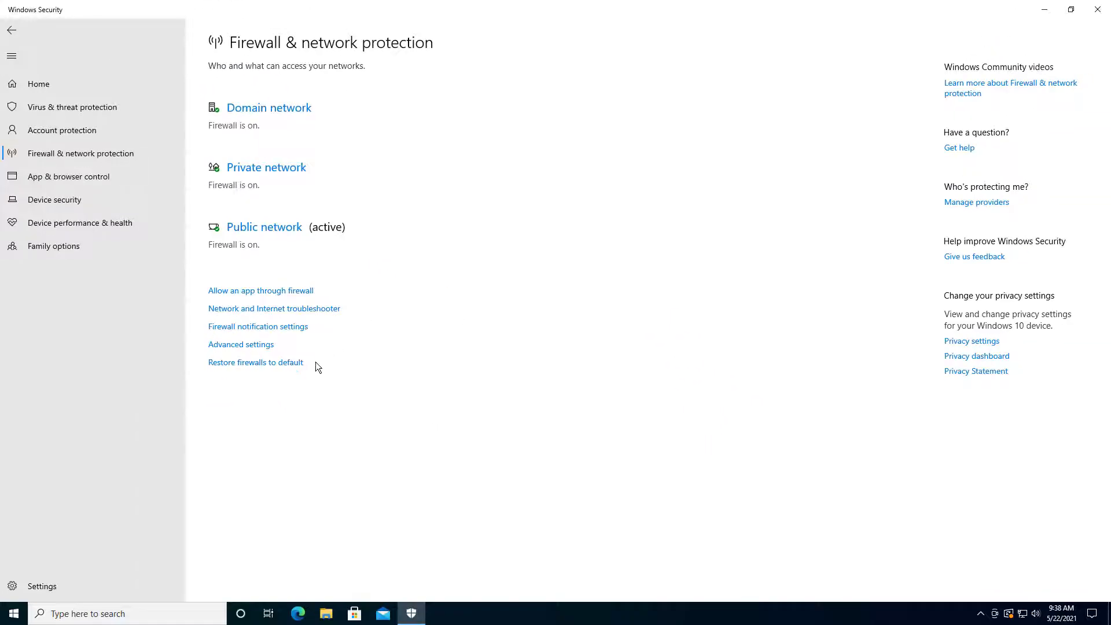
pyautogui.click(1097, 9)
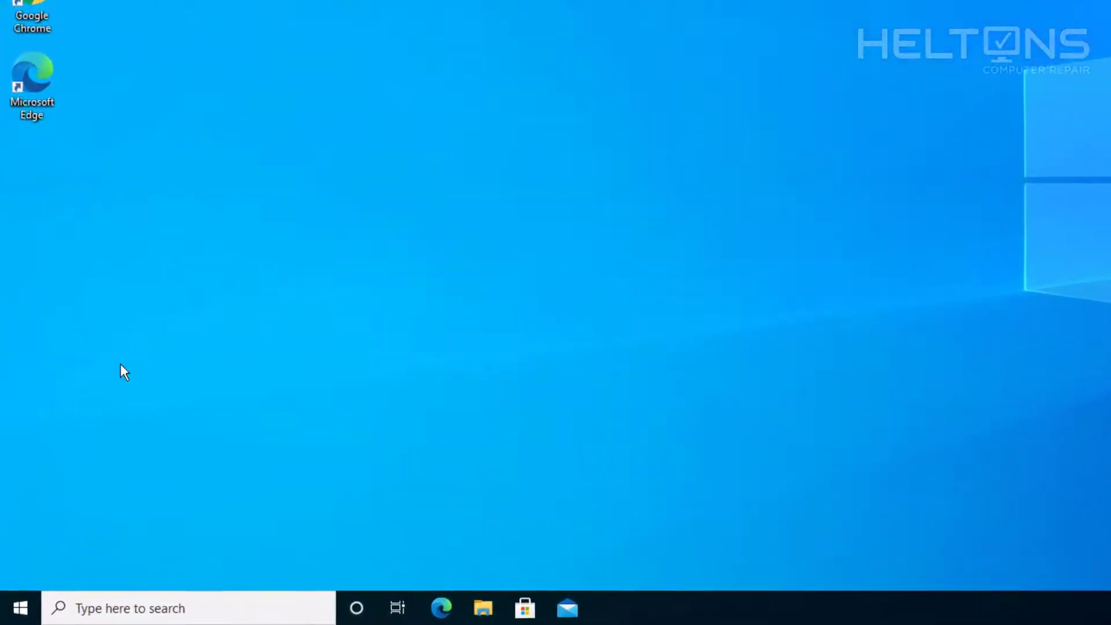
pyautogui.click(89, 609)
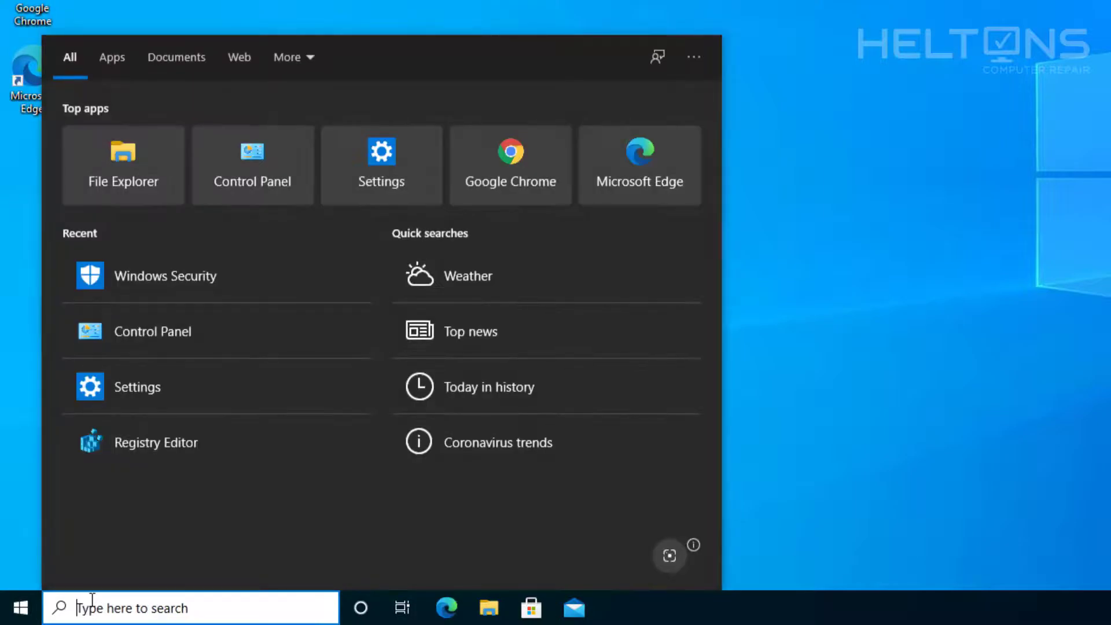
pyautogui.press('super+r')
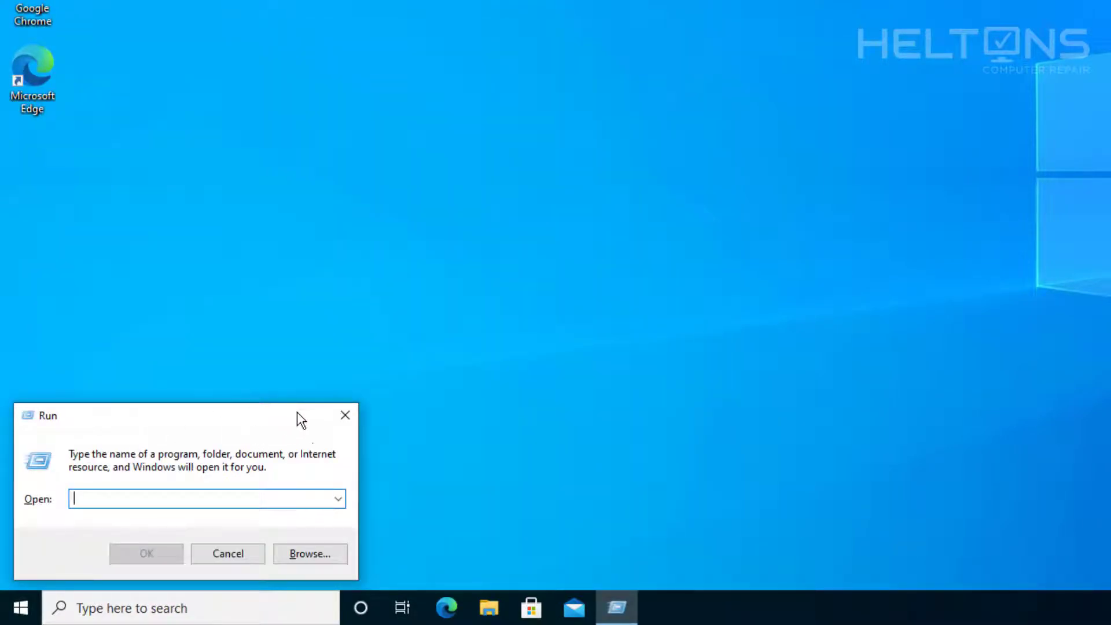
pyautogui.click(335, 414)
# Step: Search for wf.msc, open Windows Defender Firewall with Advanced Security, and maximize its window
pyautogui.click(185, 608)
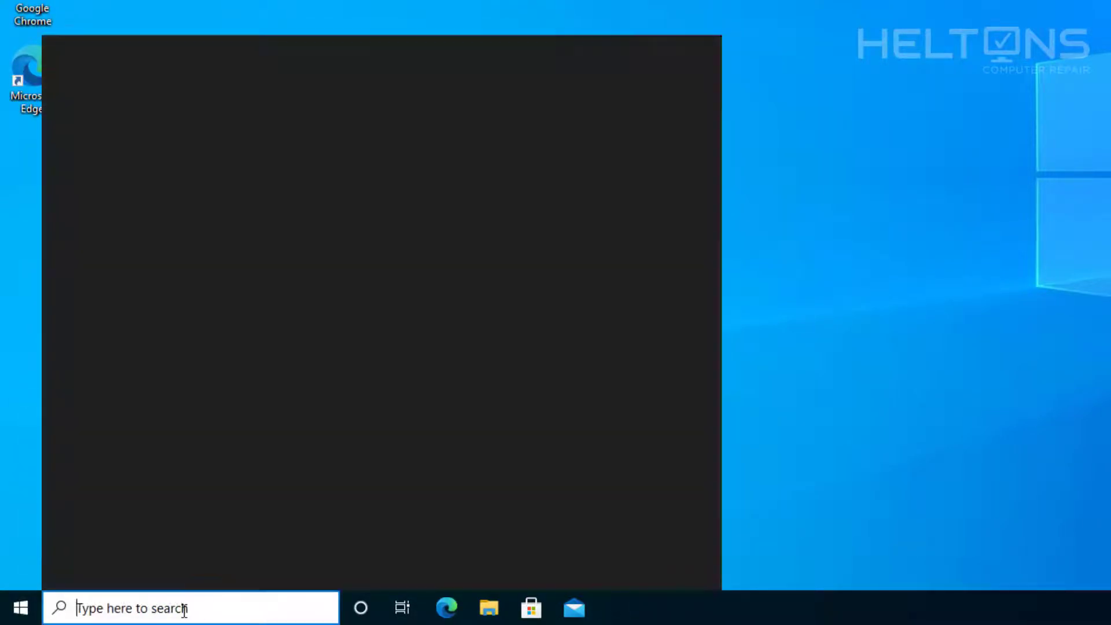
pyautogui.write('wf')
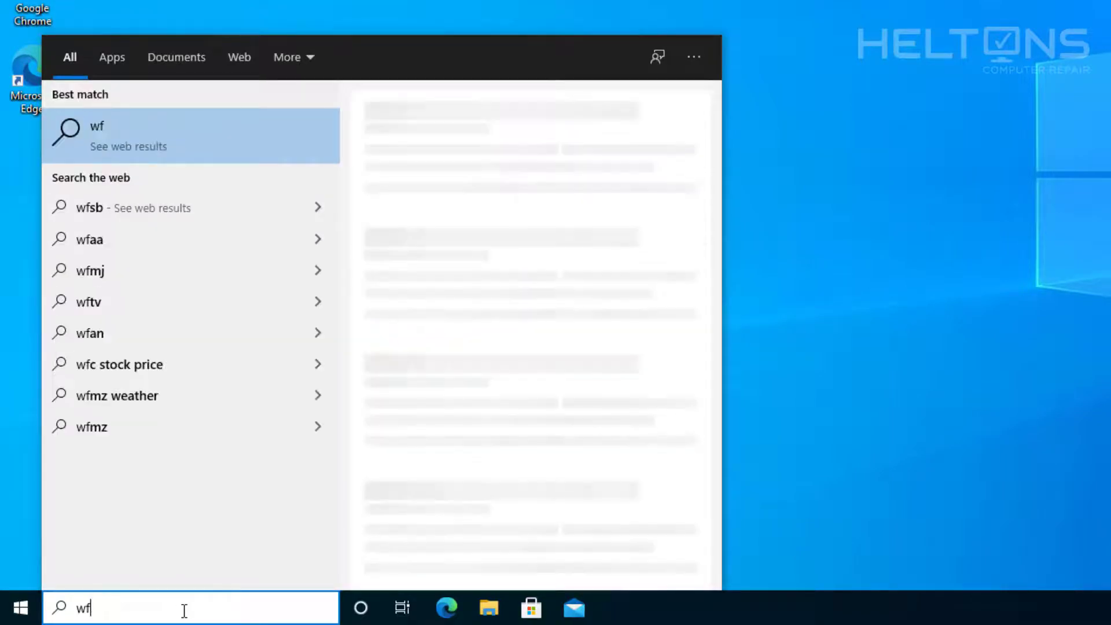
pyautogui.write('.msc')
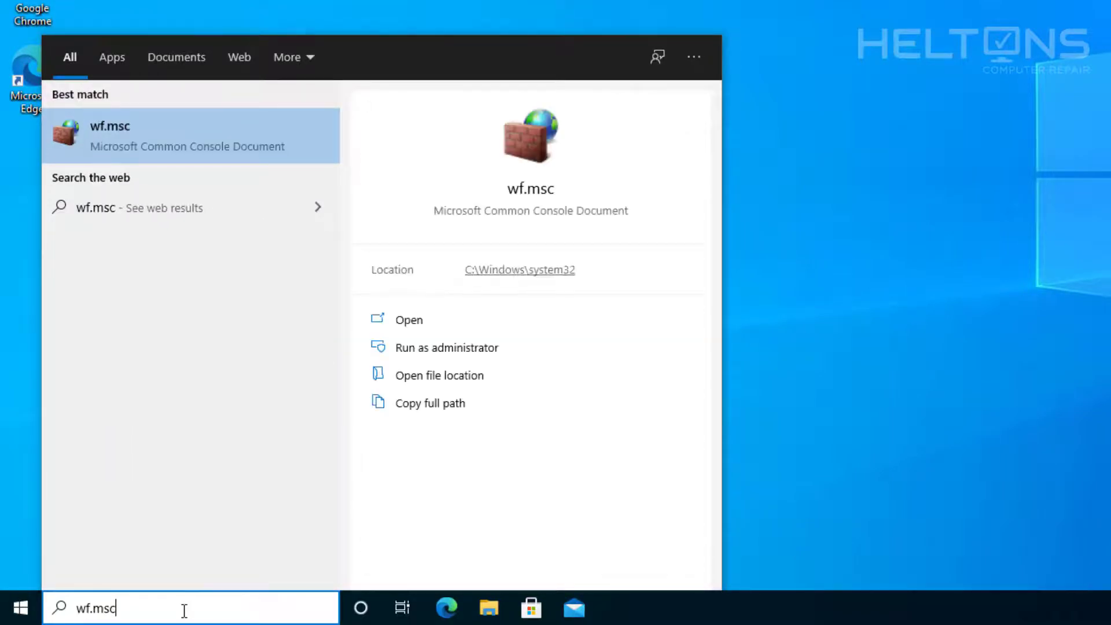
pyautogui.press('Return')
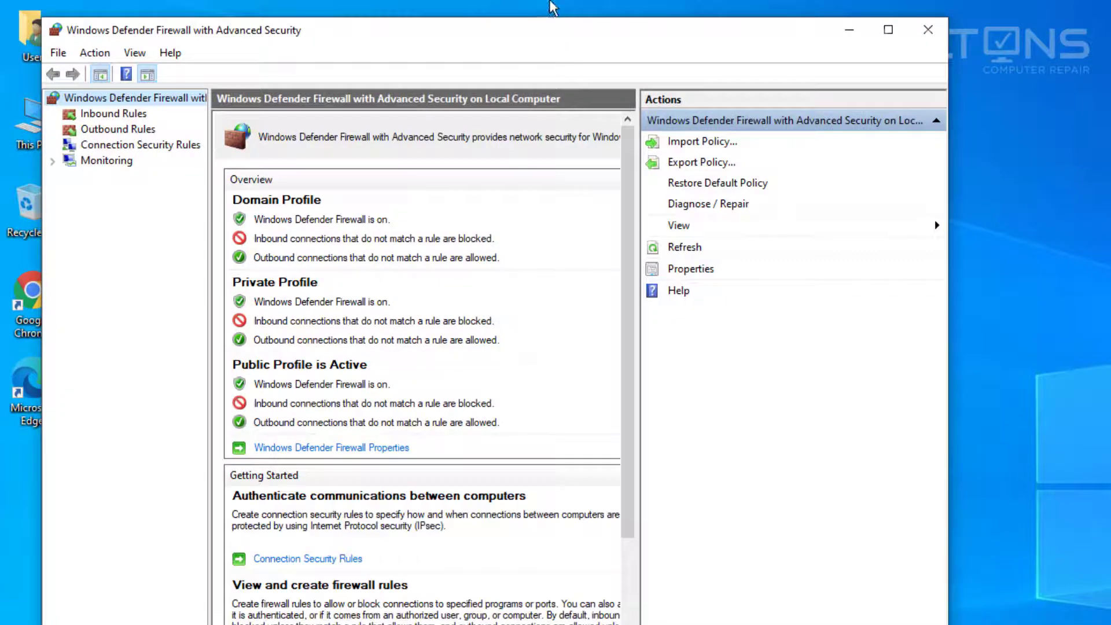
pyautogui.click(888, 30)
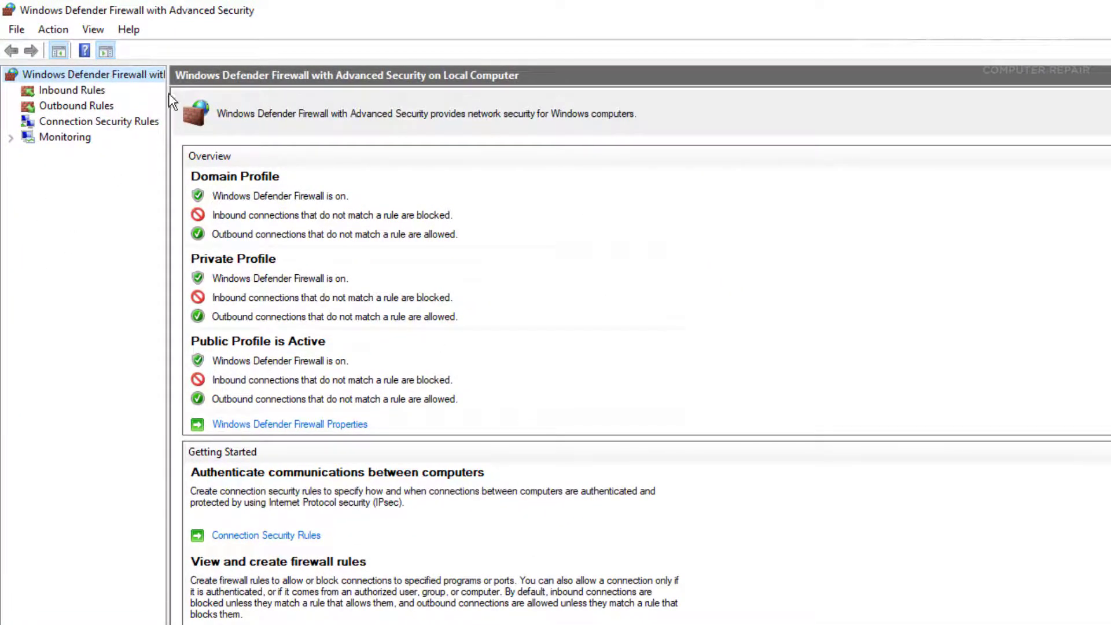
pyautogui.click(20, 26)
pyautogui.moveTo(48, 30)
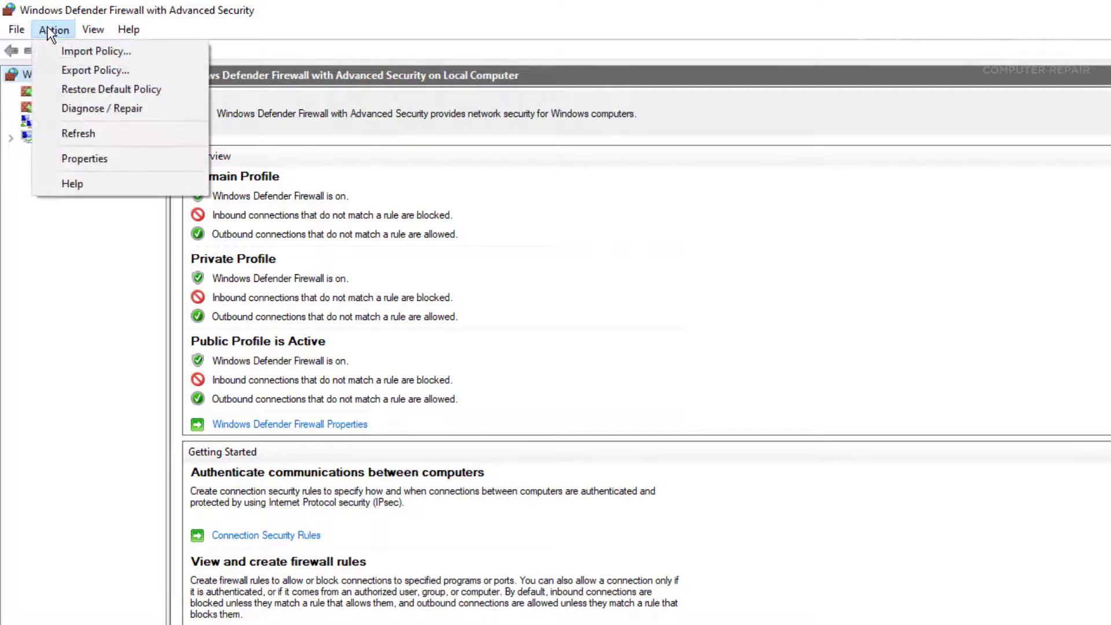
pyautogui.moveTo(129, 30)
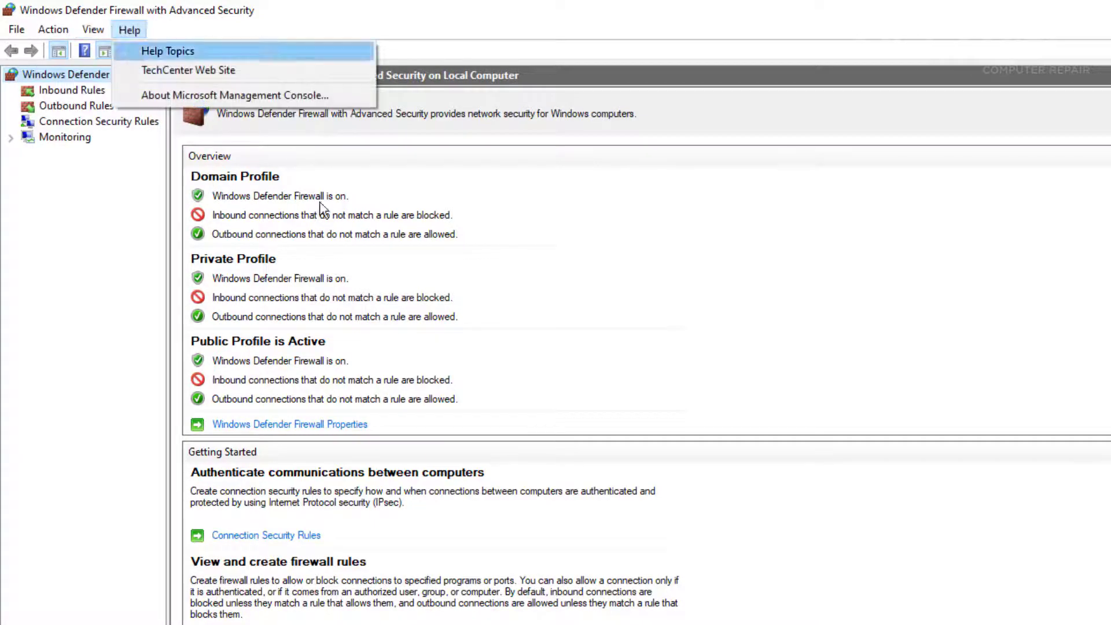
# Step: Restore the default policy for Windows Defender Firewall with Advanced Security on the local computer and confirm the reset
pyautogui.click(69, 74)
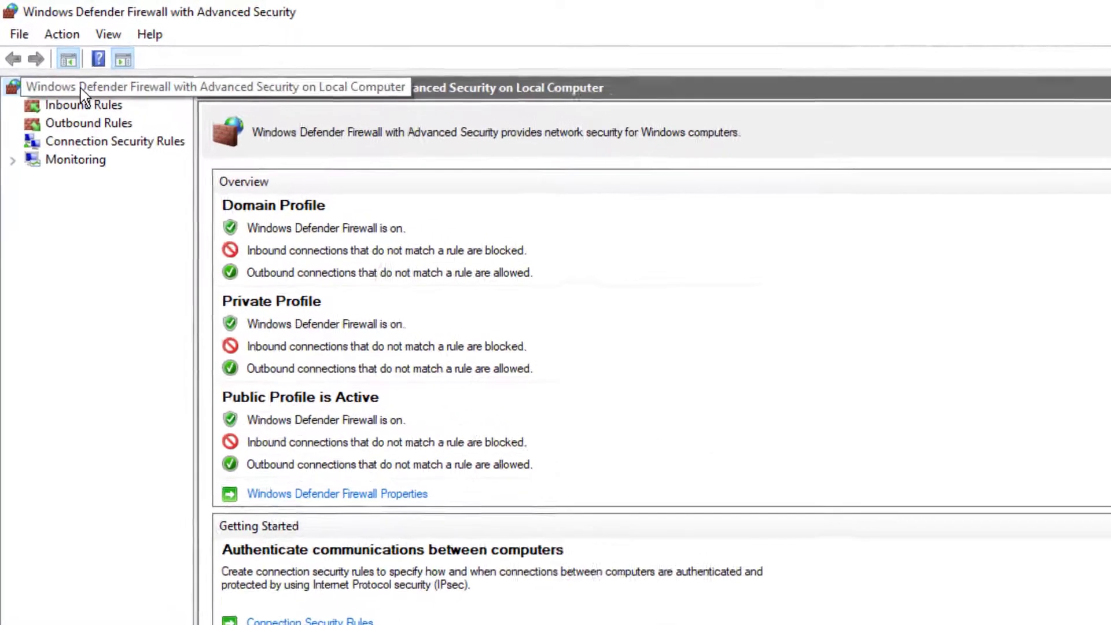
pyautogui.rightClick(70, 93)
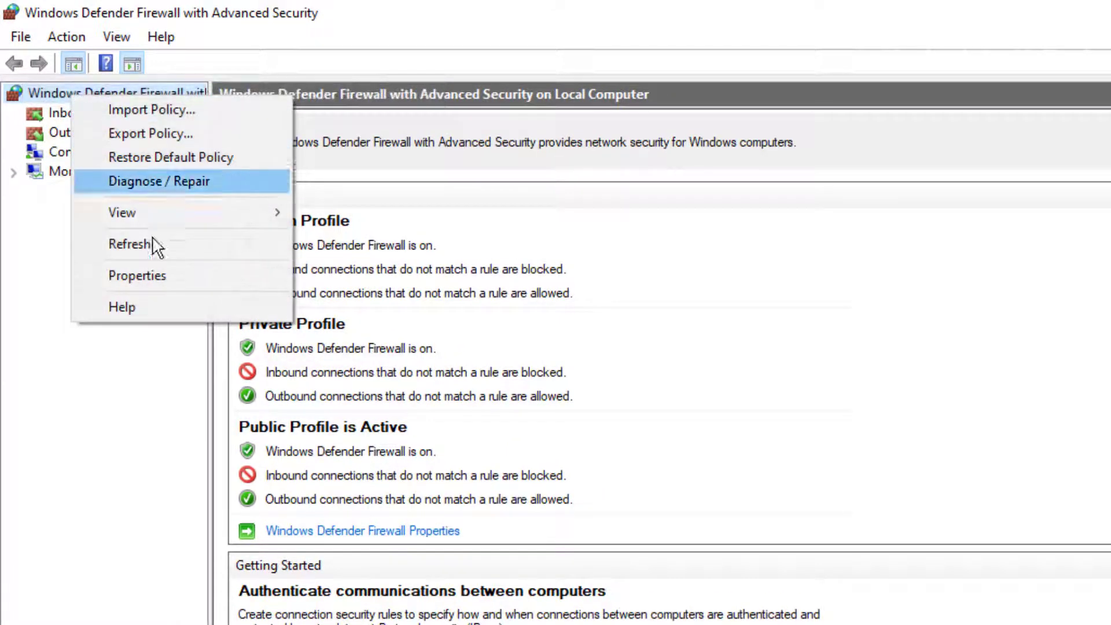
pyautogui.click(185, 163)
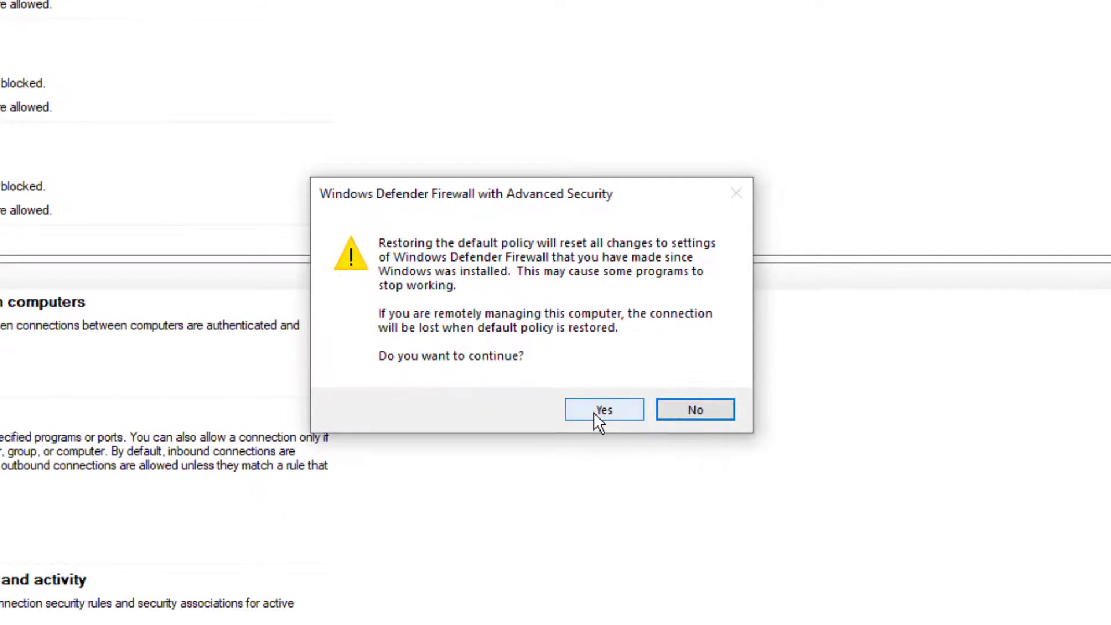
pyautogui.click(593, 411)
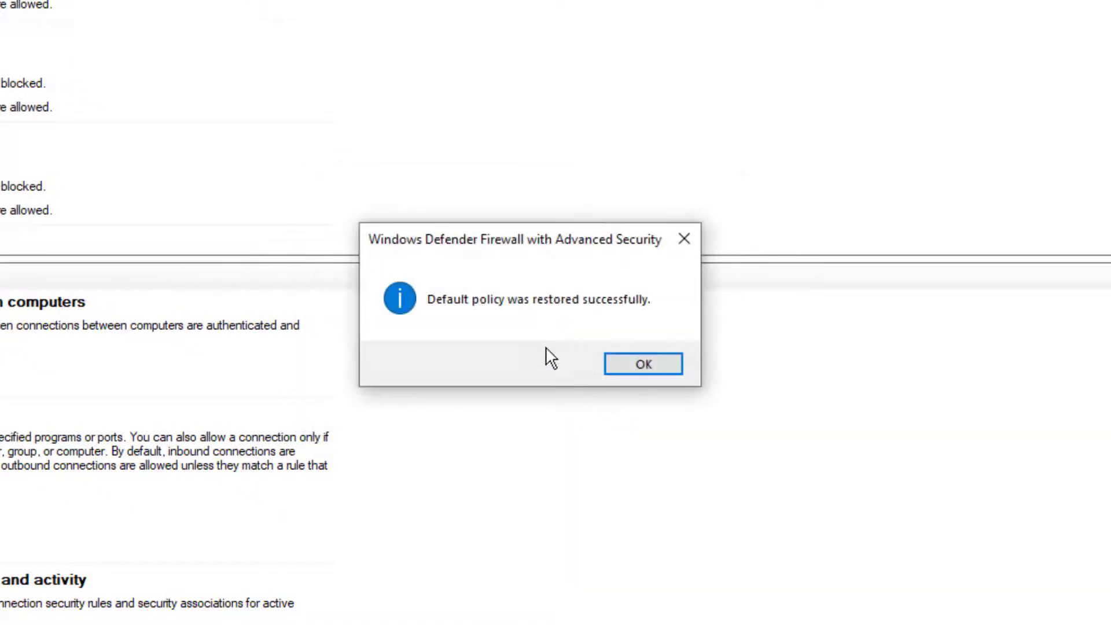
pyautogui.click(630, 360)
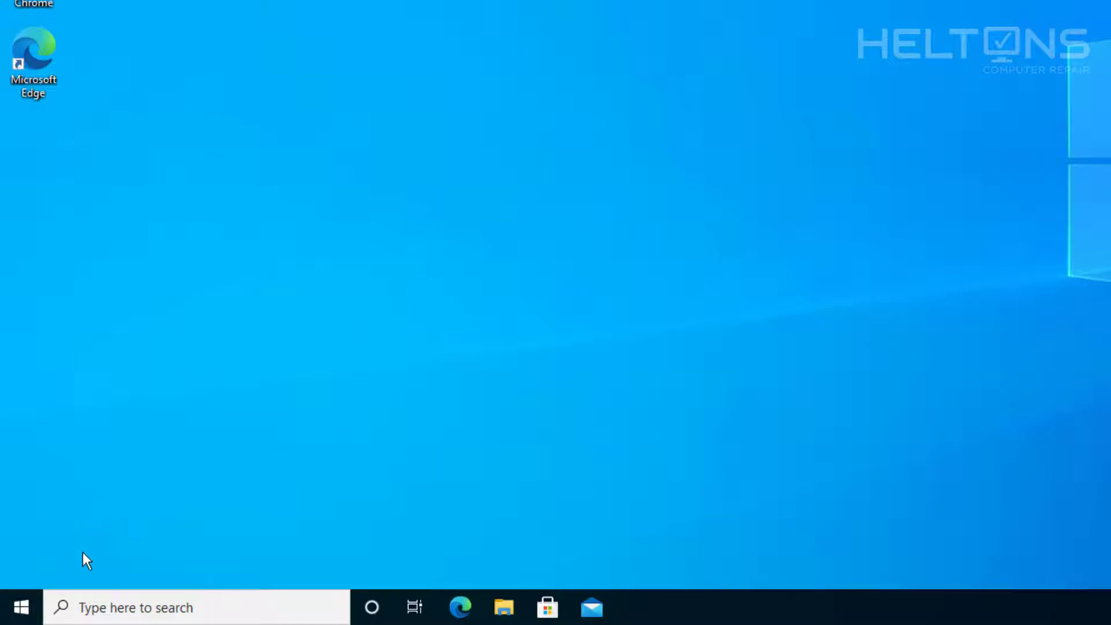
# Step: Search for cmd, run Command Prompt as administrator, and allow it to make changes to the device
pyautogui.click(21, 607)
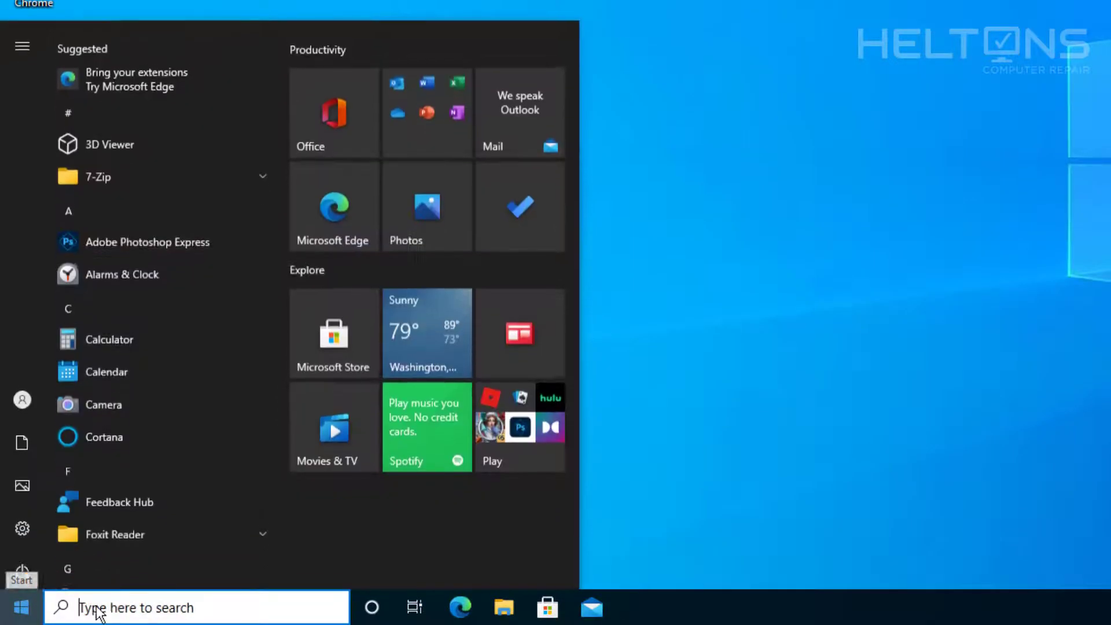
pyautogui.click(98, 609)
pyautogui.write('c')
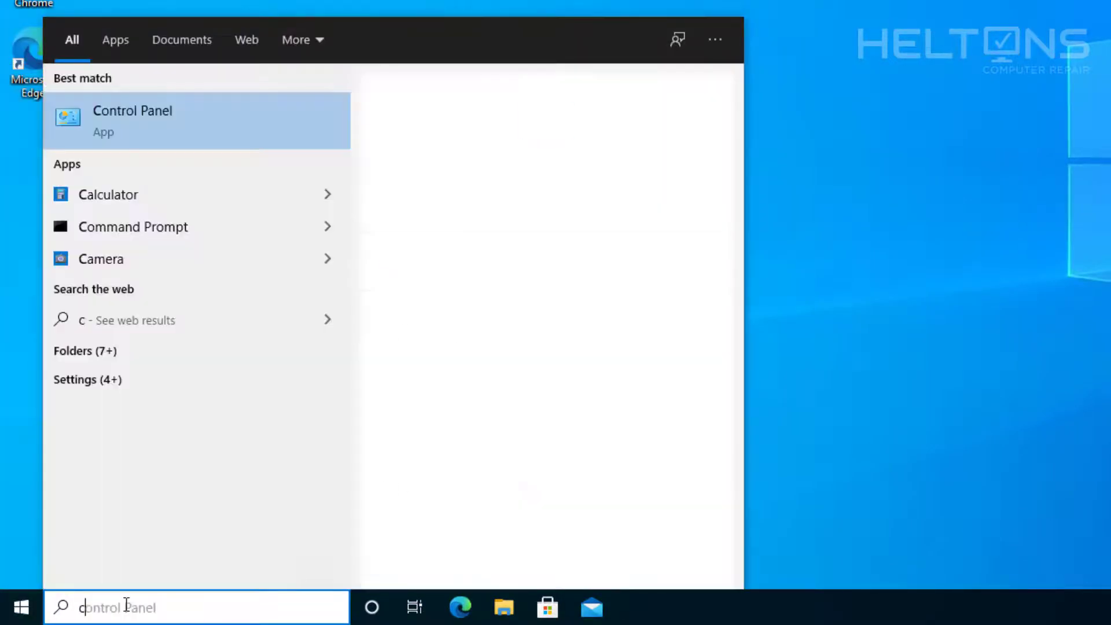
pyautogui.write('nd')
pyautogui.press('BackSpace')
pyautogui.press('BackSpace')
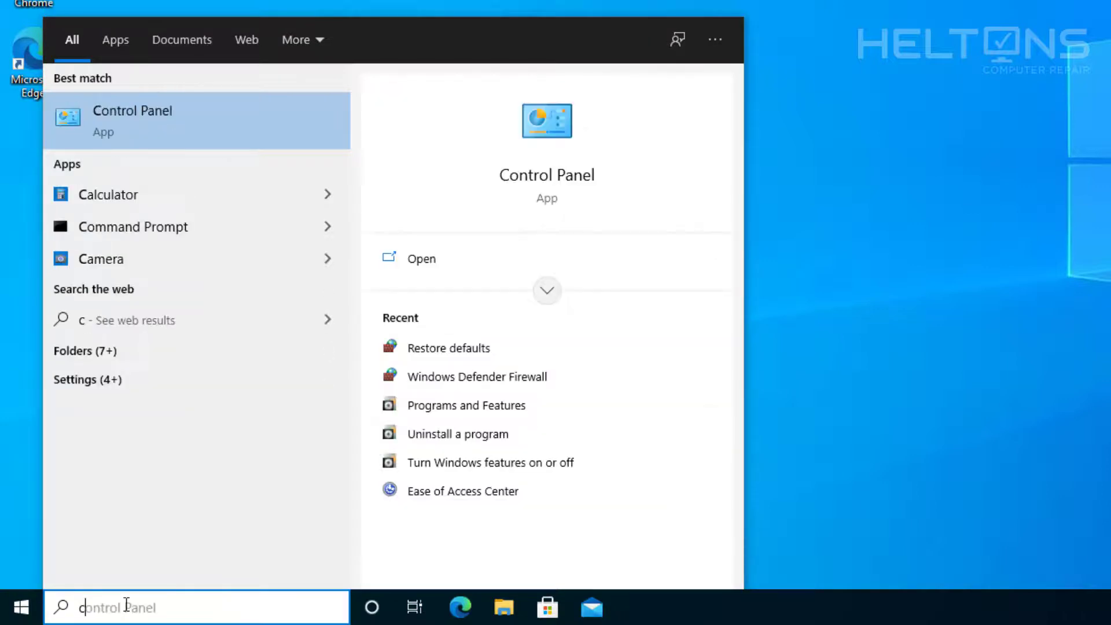
pyautogui.write('md')
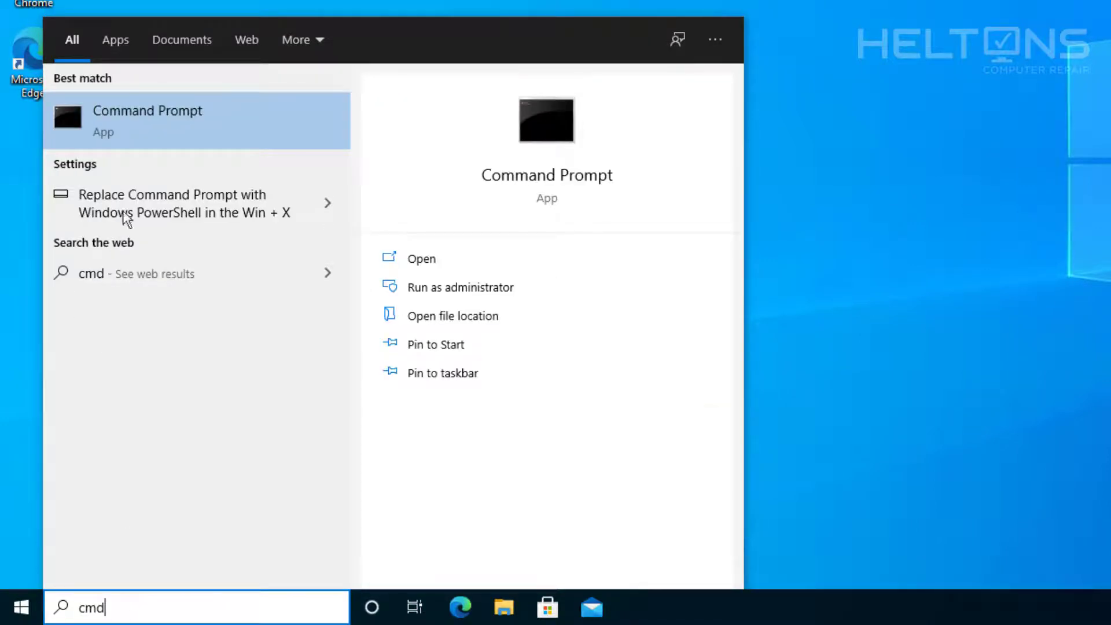
pyautogui.rightClick(134, 120)
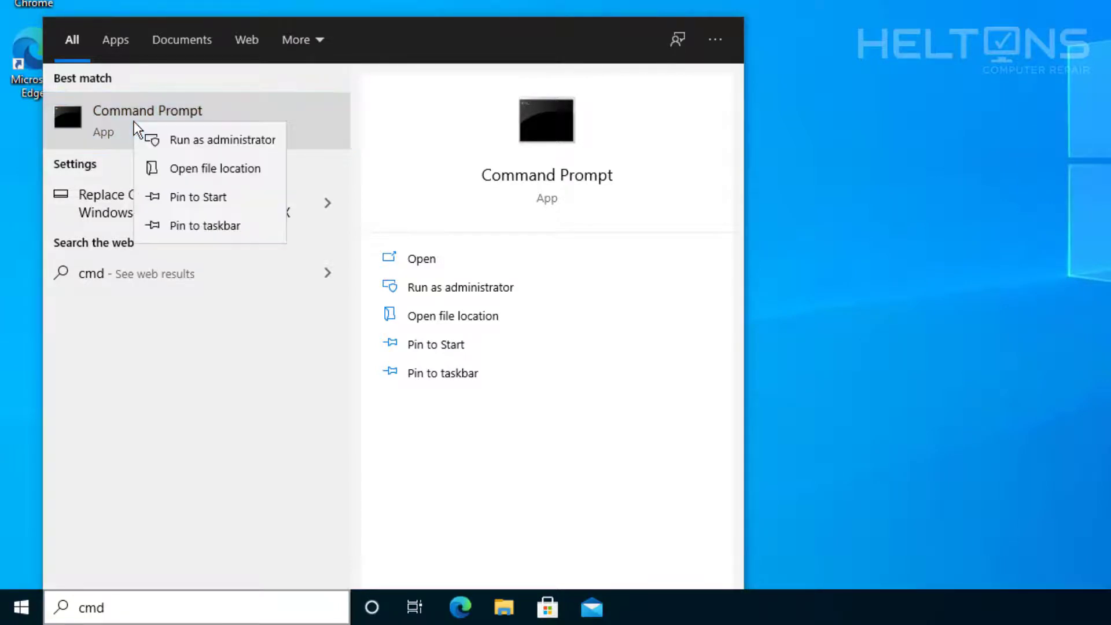
pyautogui.click(186, 148)
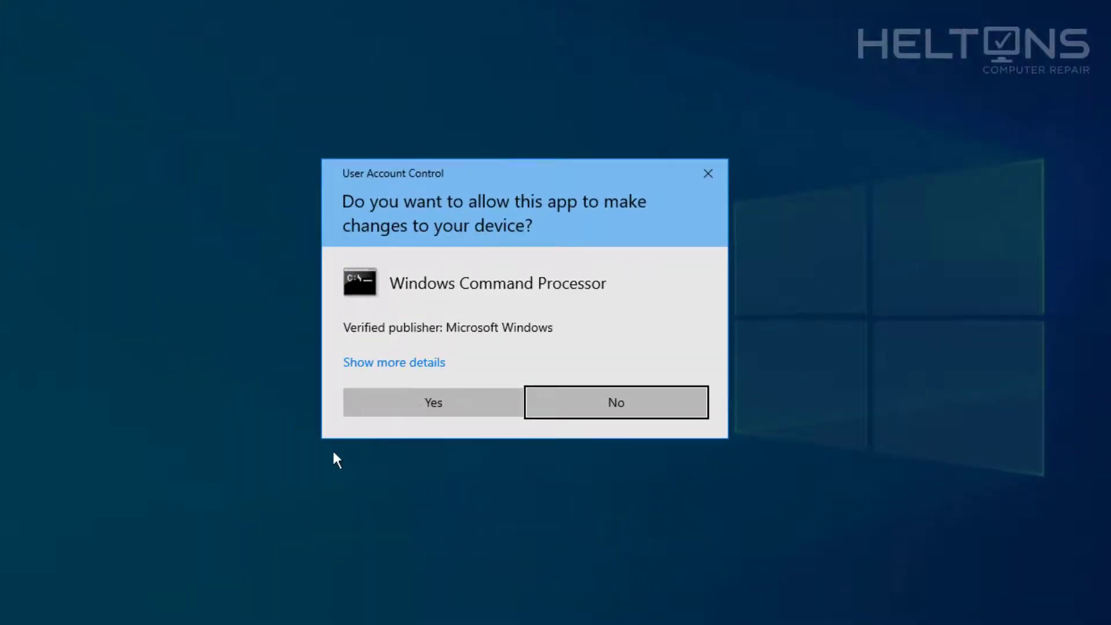
pyautogui.click(426, 409)
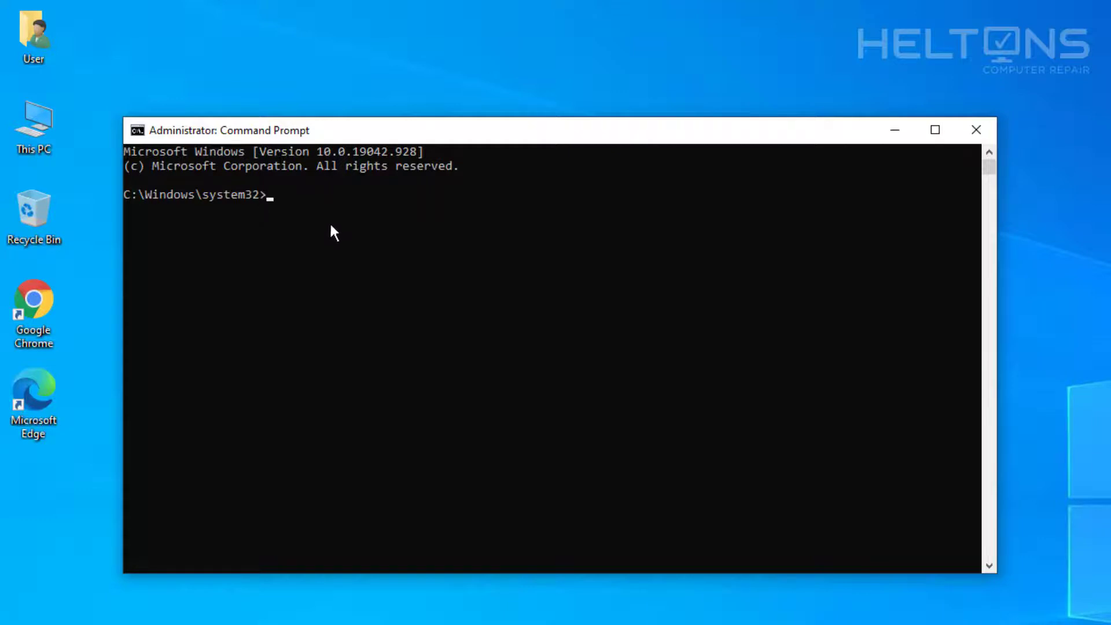
# Step: Reset the firewall by running netsh advfirewall reset in Command Prompt, and close the window
pyautogui.write('netsh')
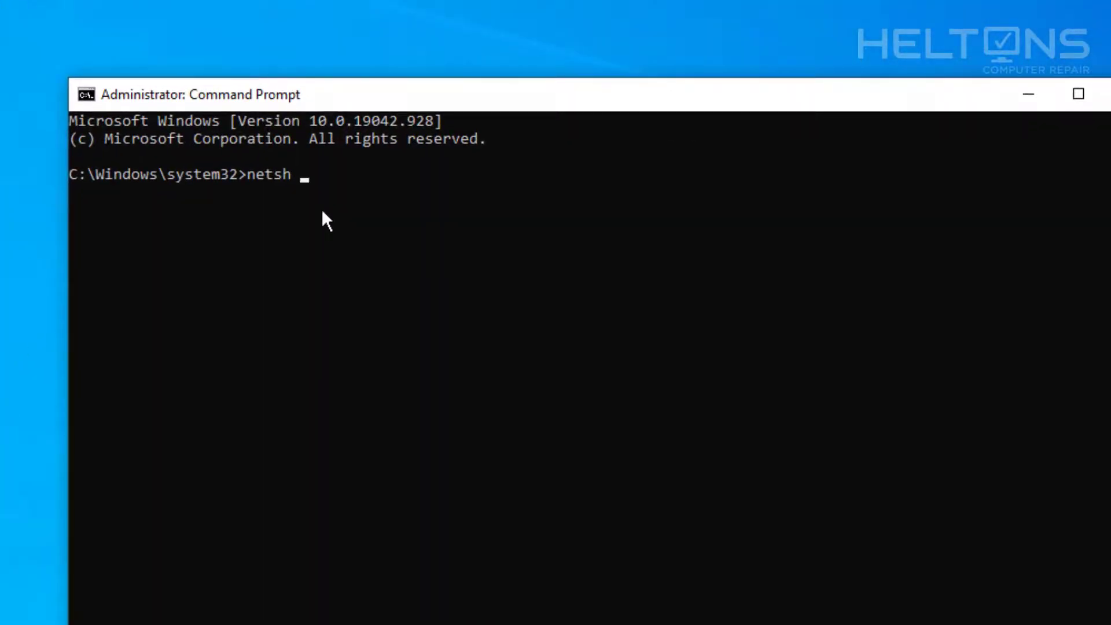
pyautogui.write(' advfirewa')
pyautogui.write('ll')
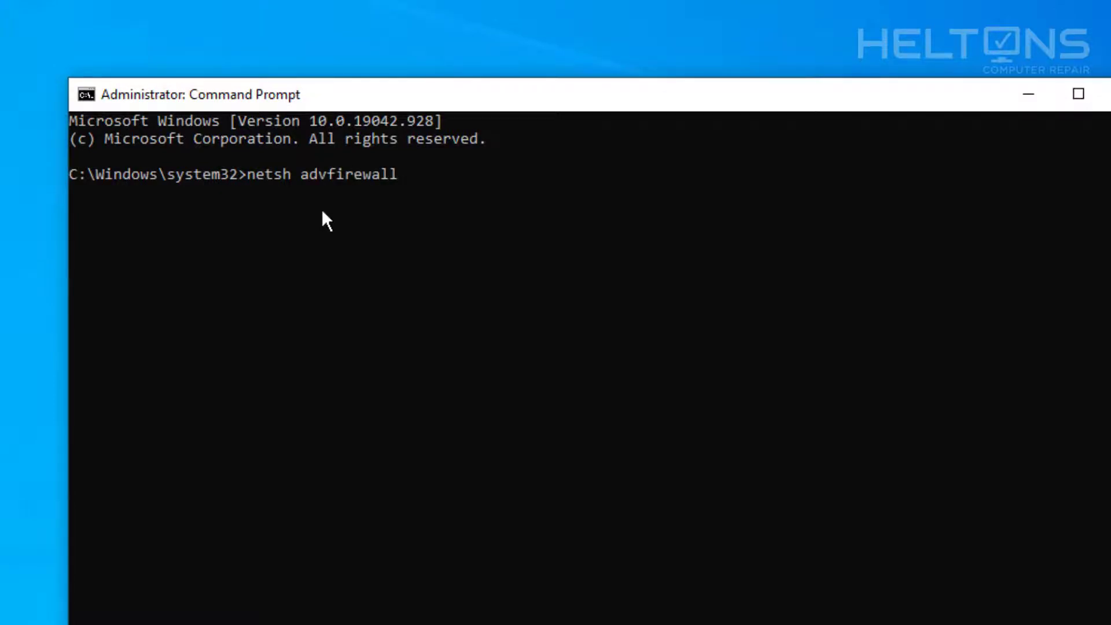
pyautogui.write(' reset')
pyautogui.press('Return')
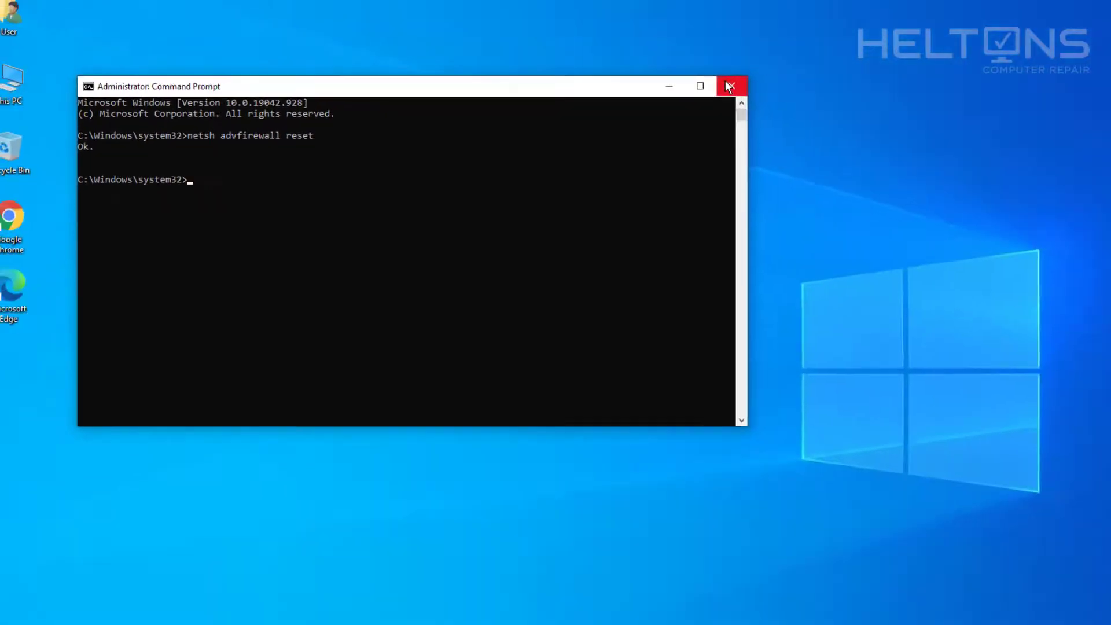
pyautogui.click(729, 86)
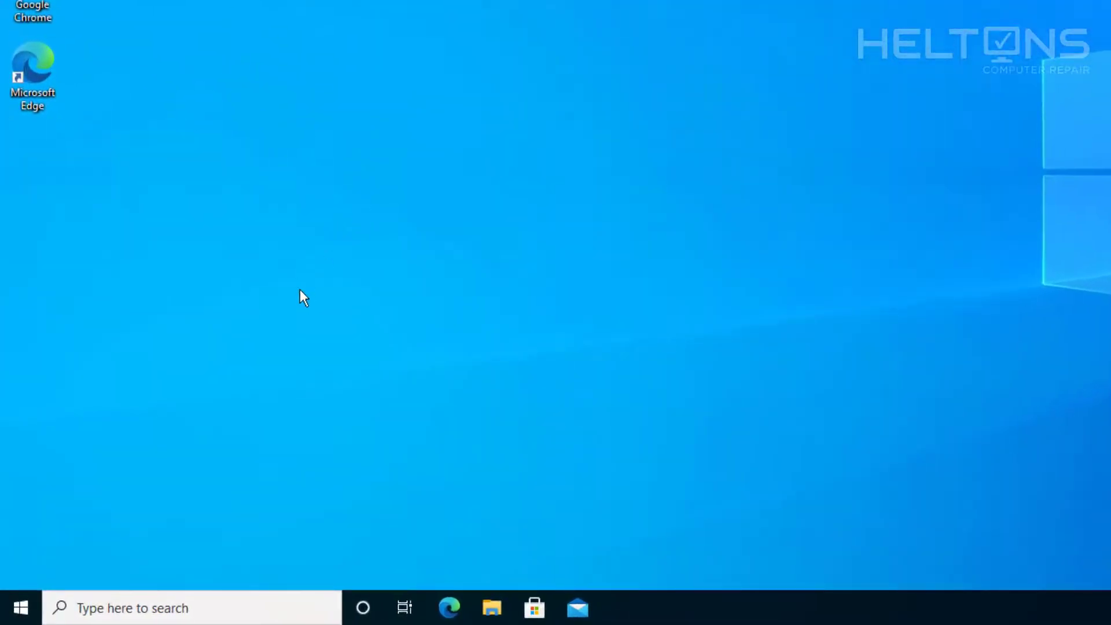
pyautogui.rightClick(20, 611)
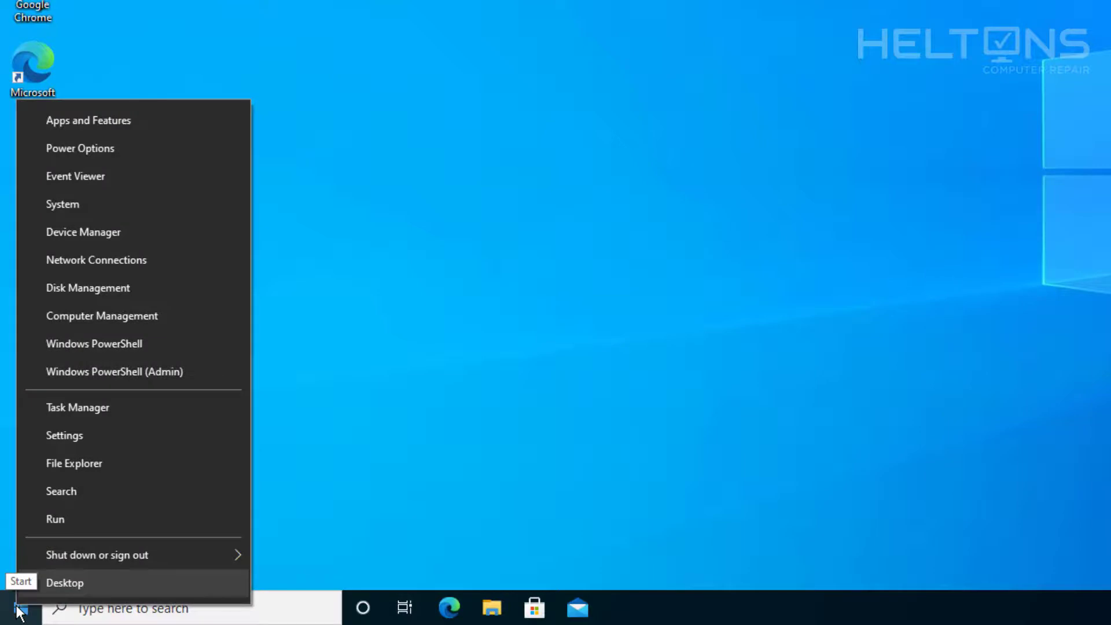
pyautogui.click(125, 368)
pyautogui.click(122, 606)
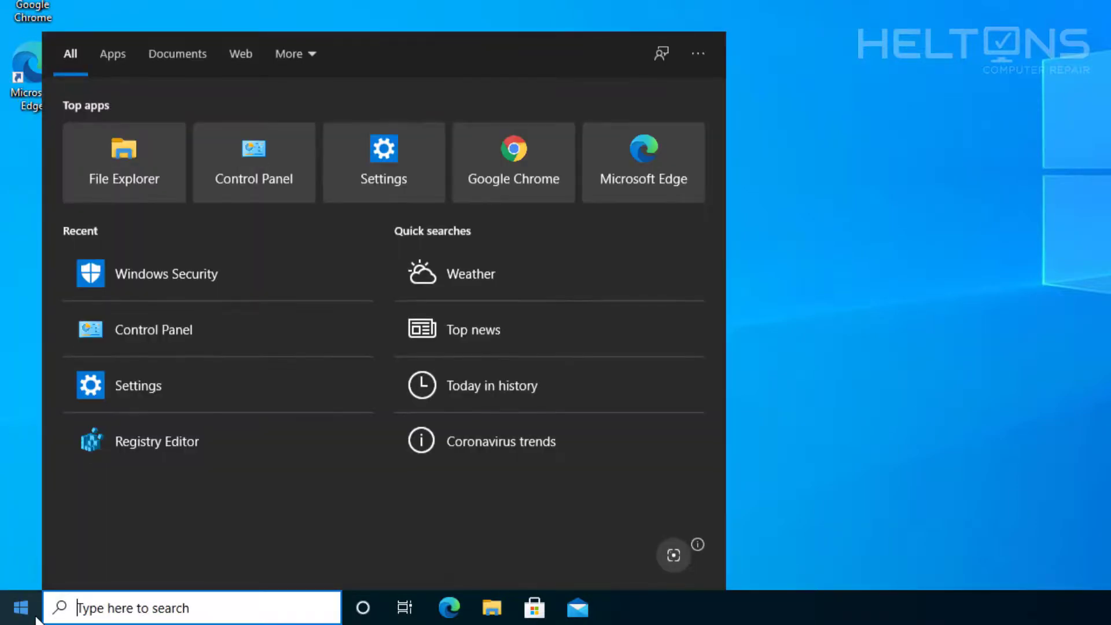
pyautogui.press('super')
# Step: Search for "Windows power", run Windows PowerShell as administrator, and allow it to make changes to the device
pyautogui.click(120, 608)
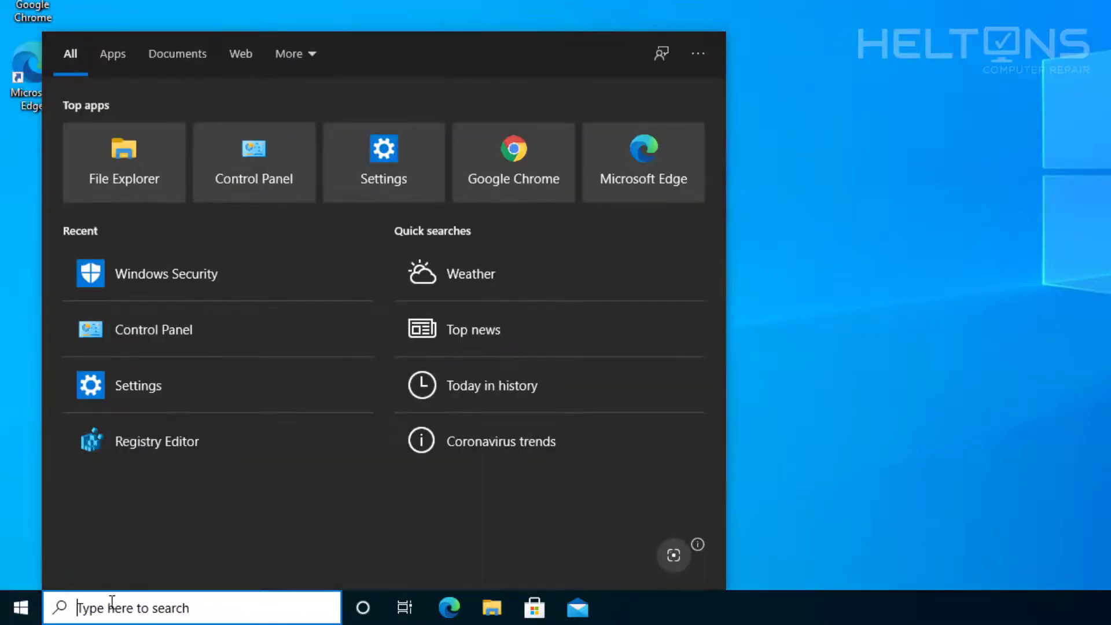
pyautogui.write('Windows power')
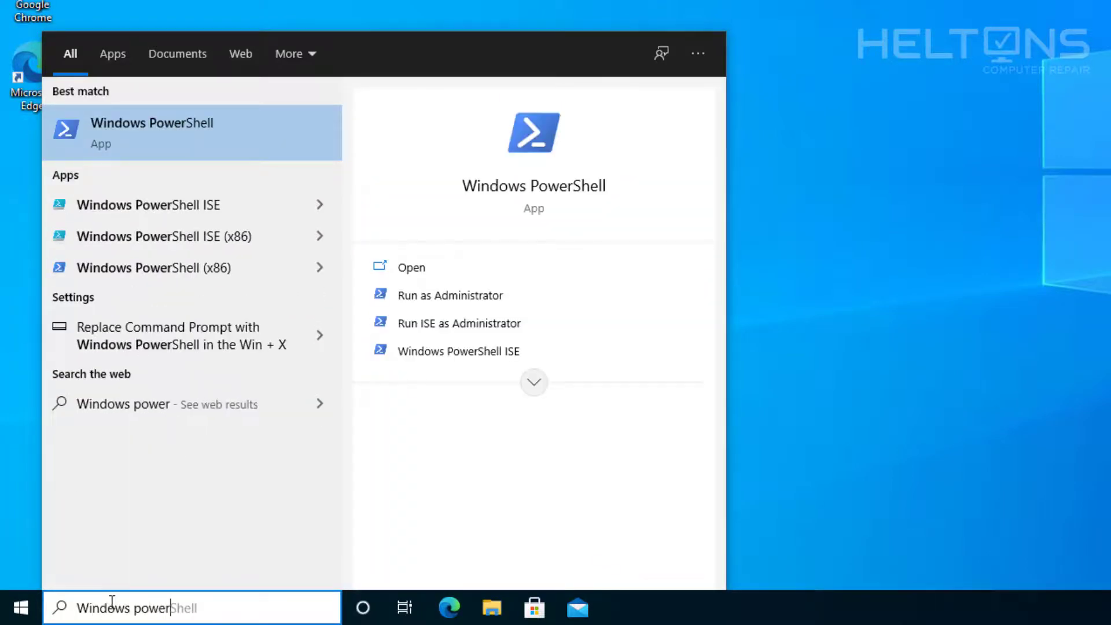
pyautogui.rightClick(151, 131)
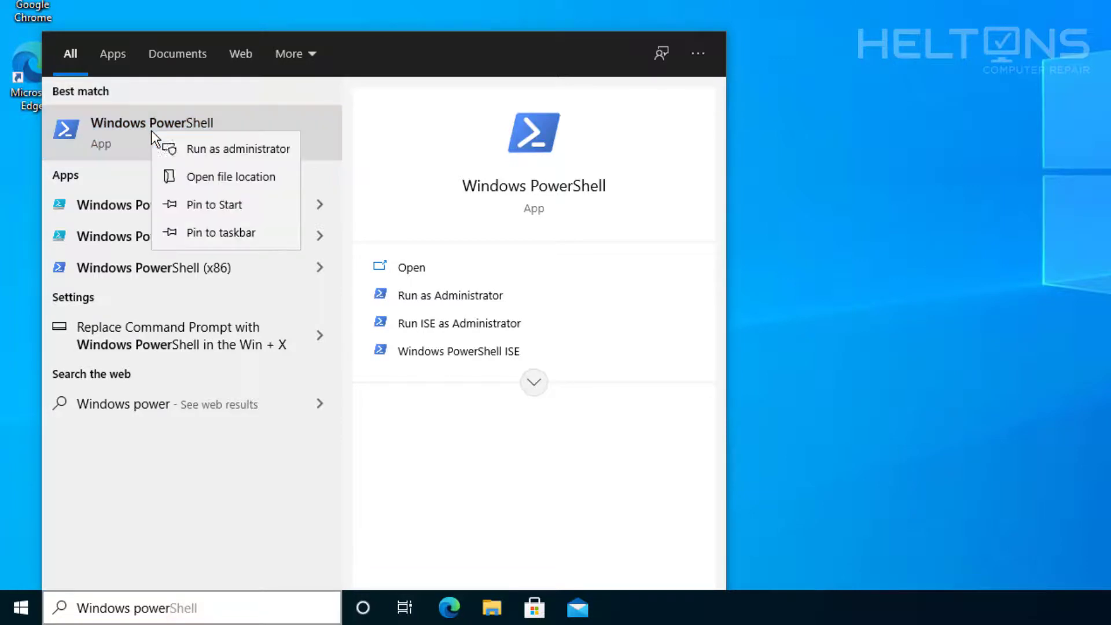
pyautogui.click(186, 149)
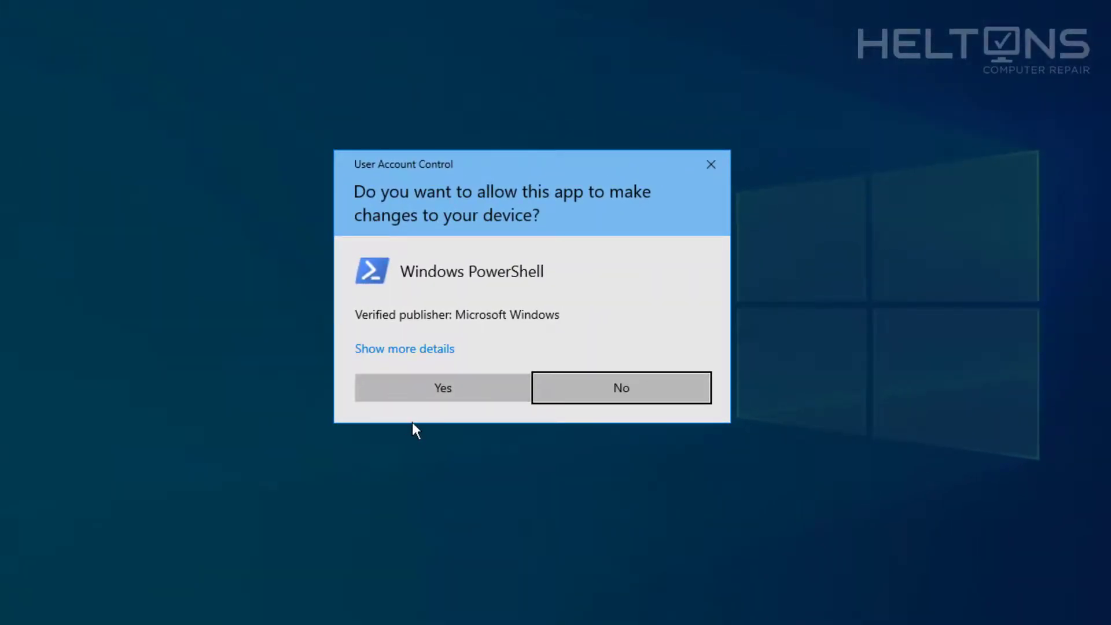
pyautogui.click(433, 401)
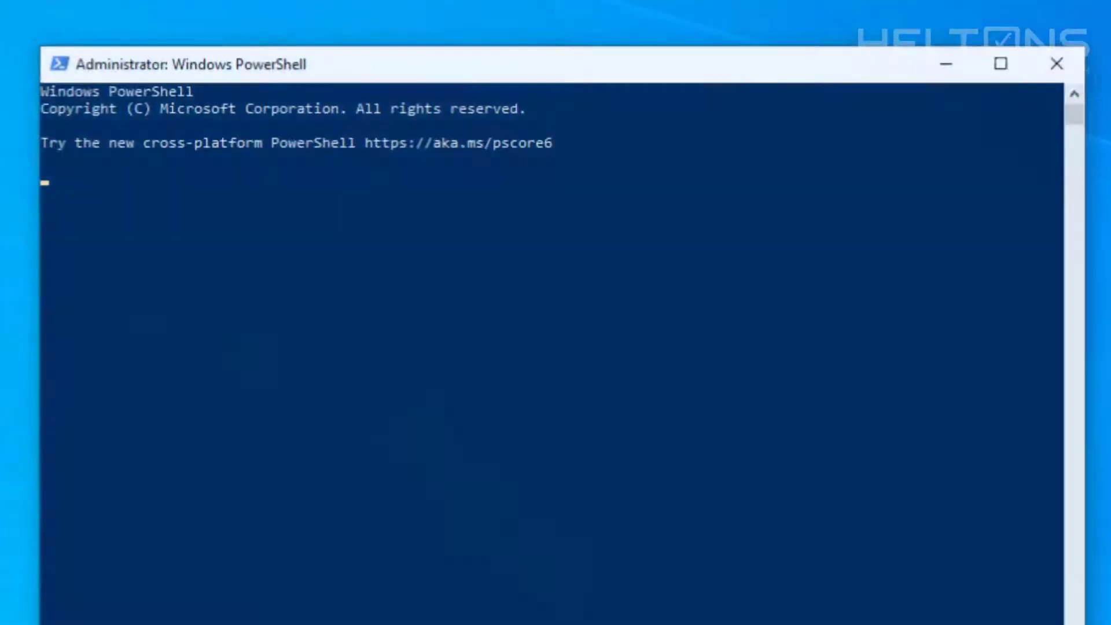
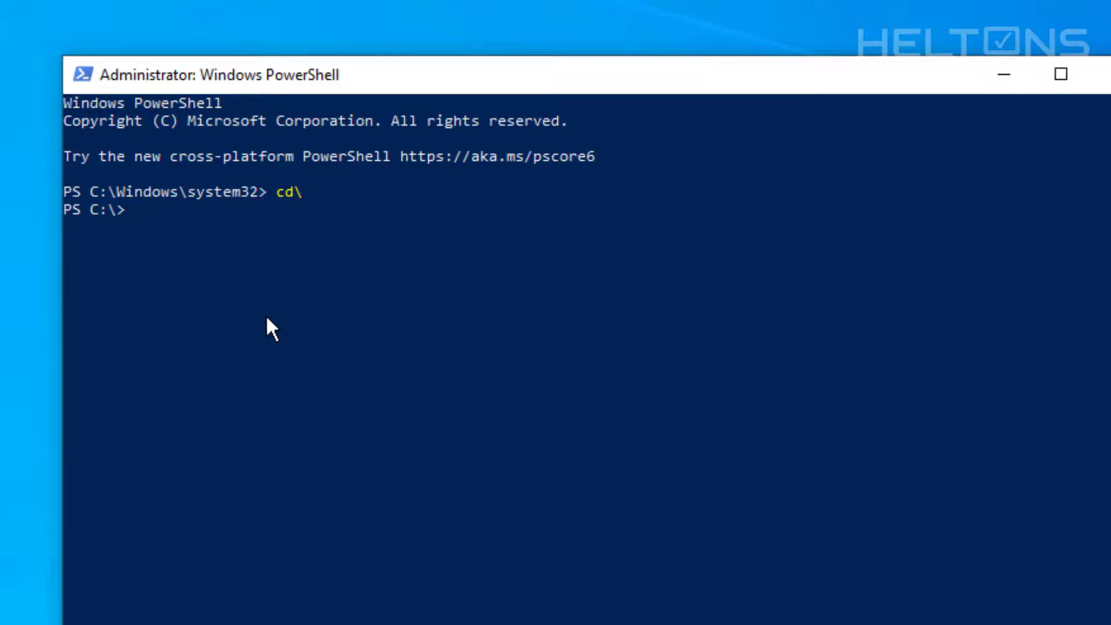
# Step: Try to restore the firewall defaults by running (New-Object -ComObject HNetCfg.FwPolicy).RestoreLocalFirewallDefaults() in PowerShell
pyautogui.click(267, 319)
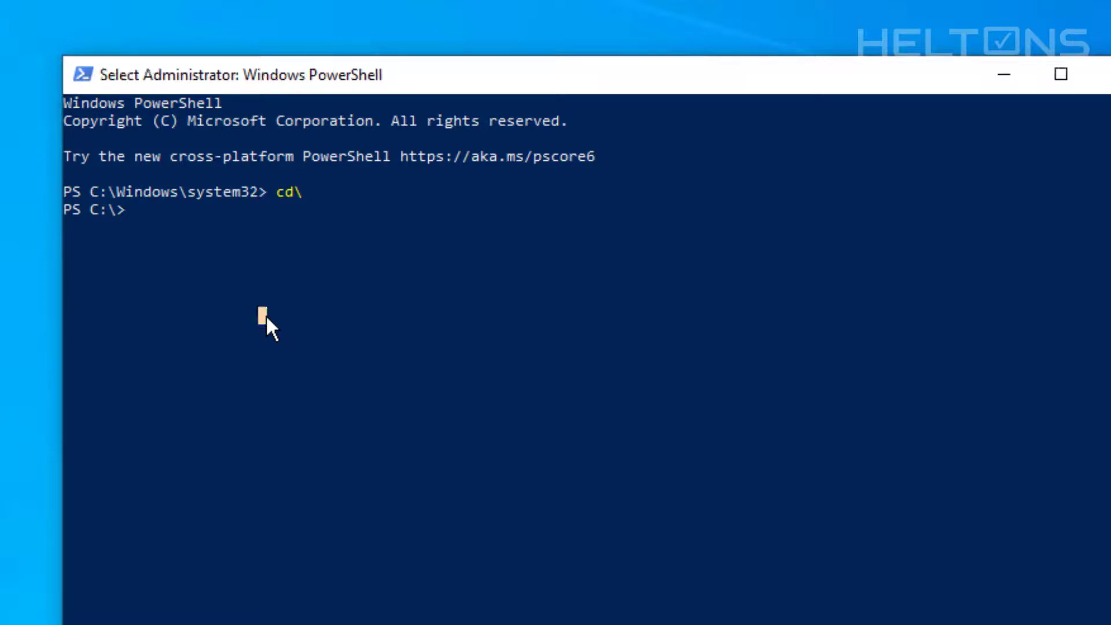
pyautogui.write('(')
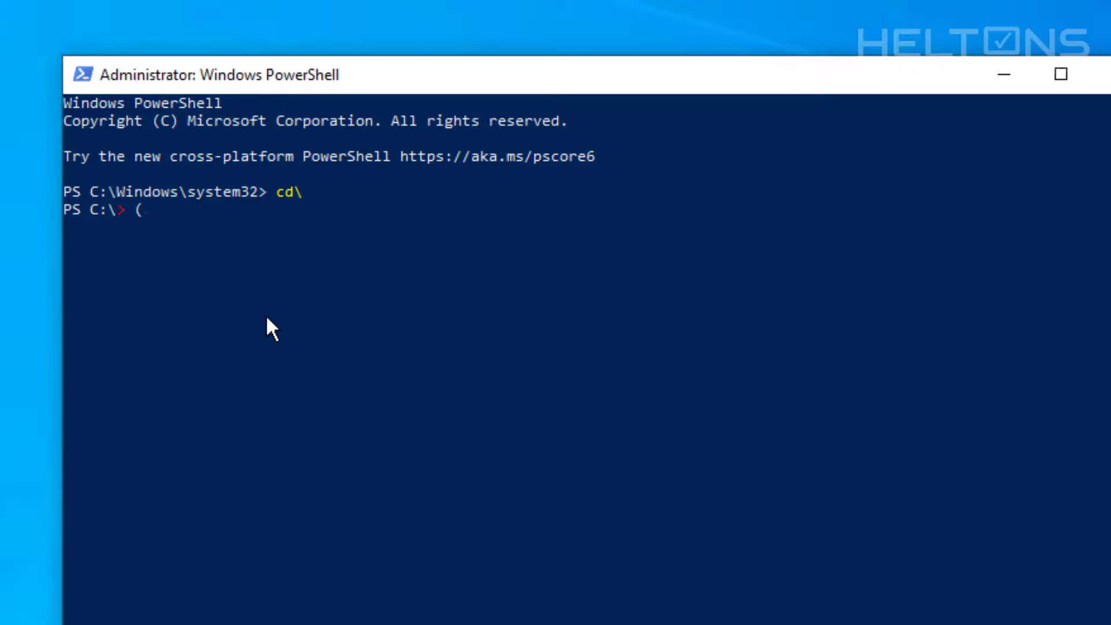
pyautogui.write('New-')
pyautogui.write('Object')
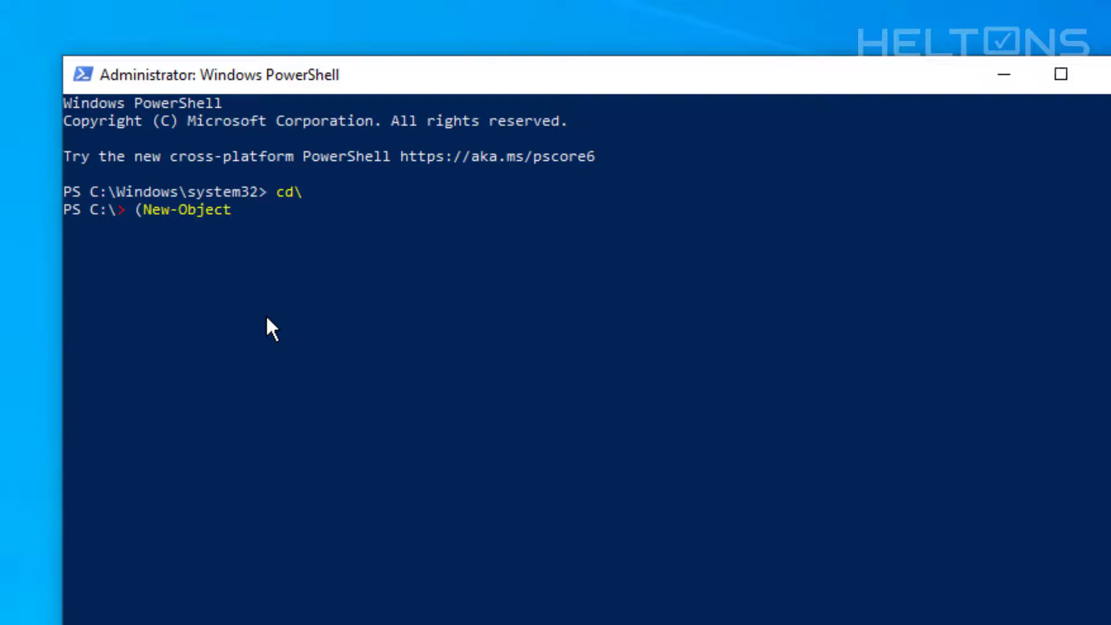
pyautogui.write(' -ComObject')
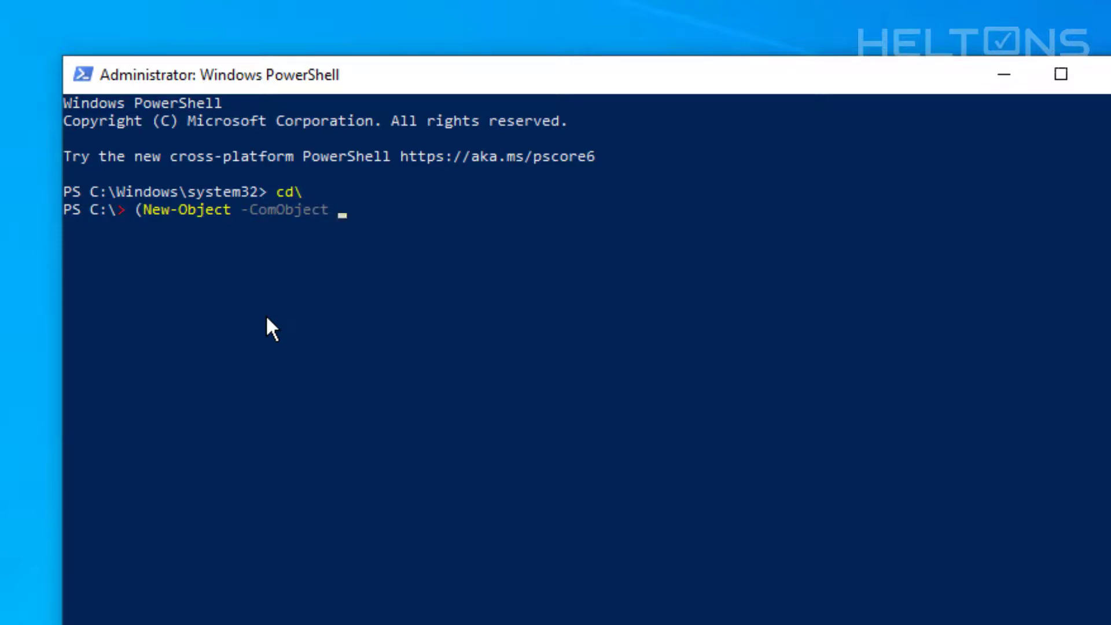
pyautogui.write(' HNetCfg.')
pyautogui.write('Fw')
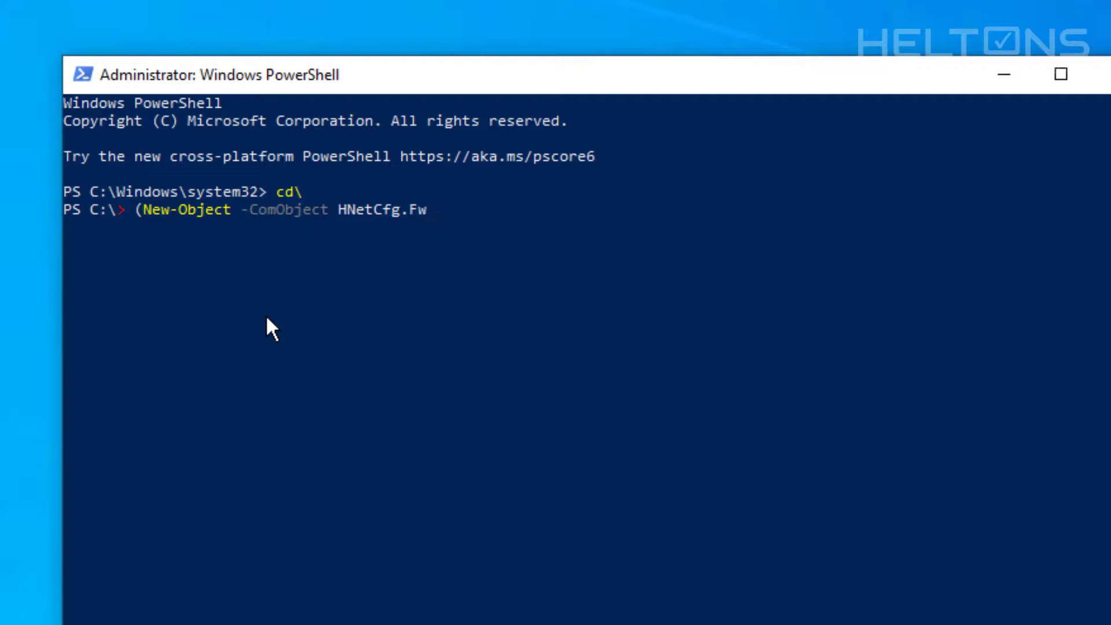
pyautogui.write('Policy)')
pyautogui.write('.Restore')
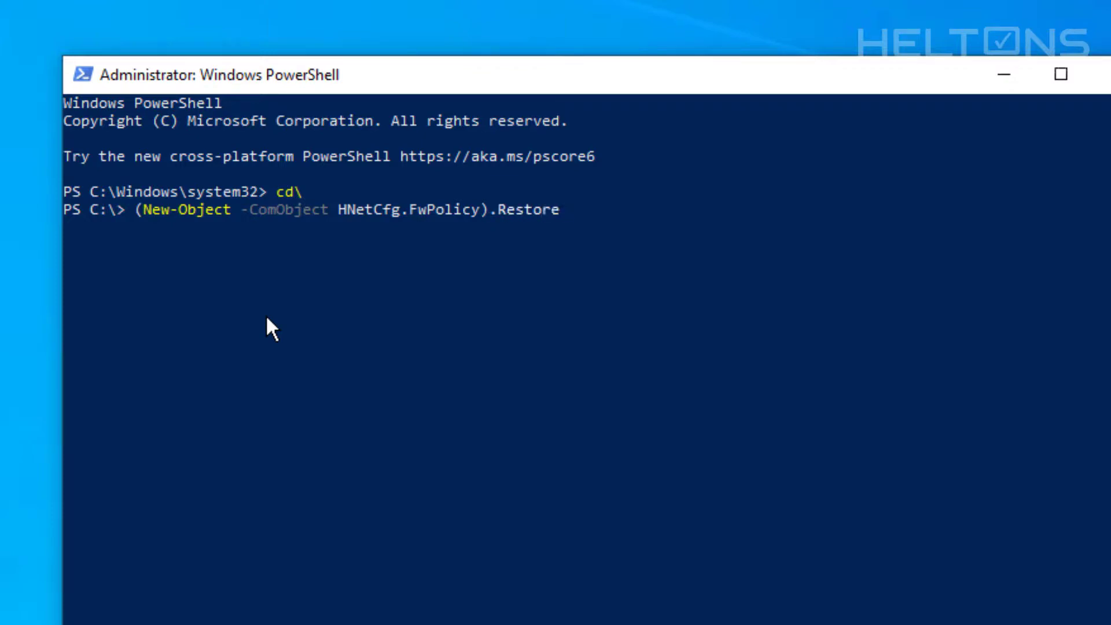
pyautogui.write('LocalFirewall')
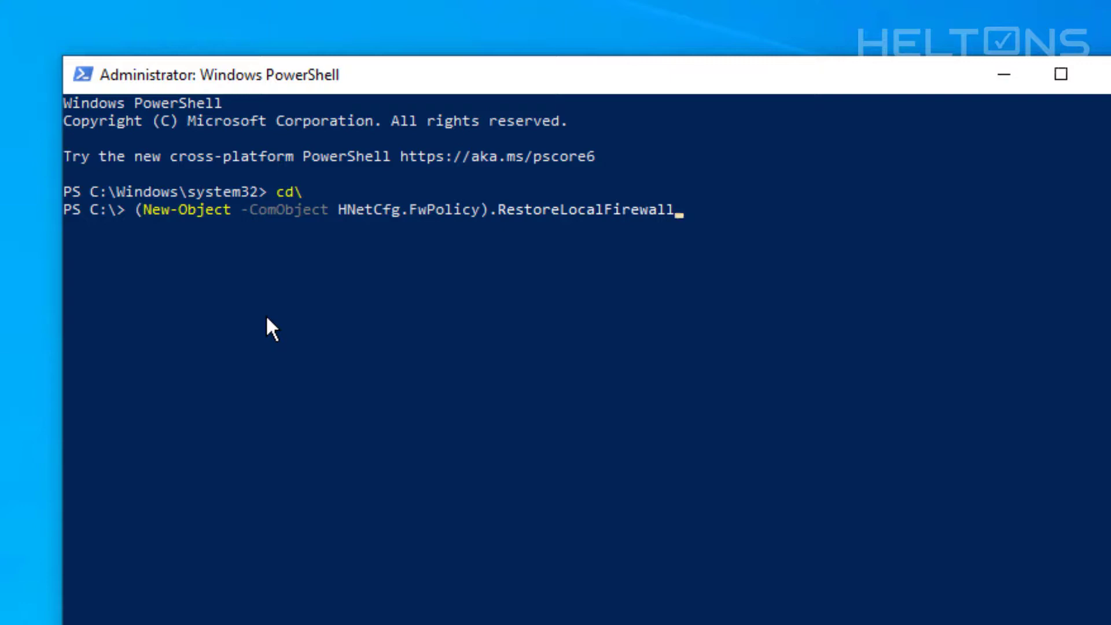
pyautogui.write('Des')
pyautogui.press('BackSpace')
pyautogui.write('faults')
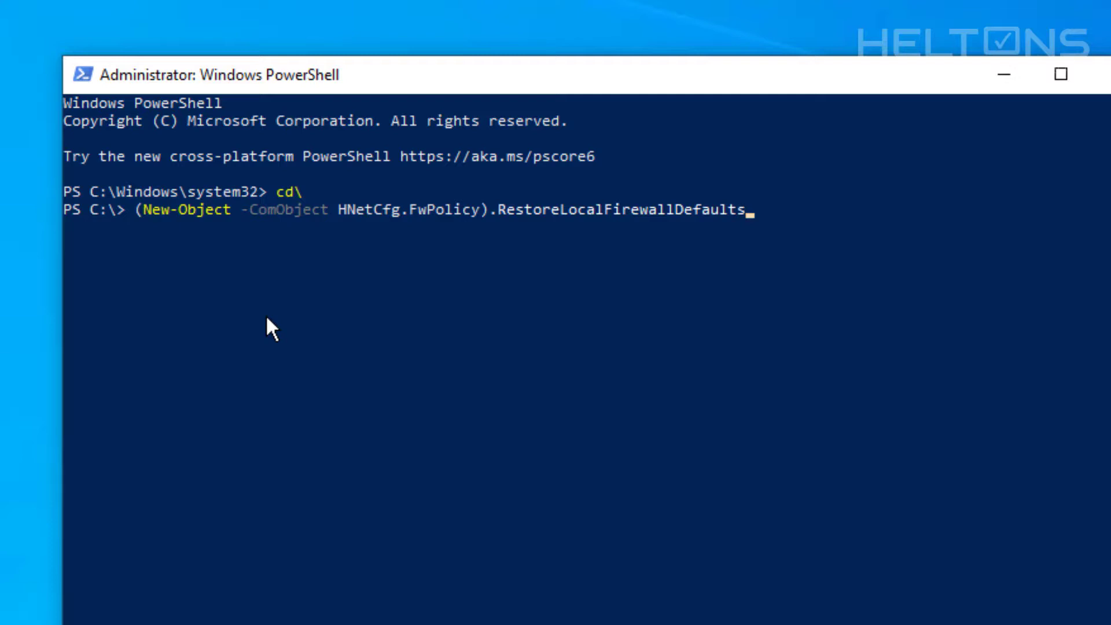
pyautogui.write('()')
pyautogui.press('Return')
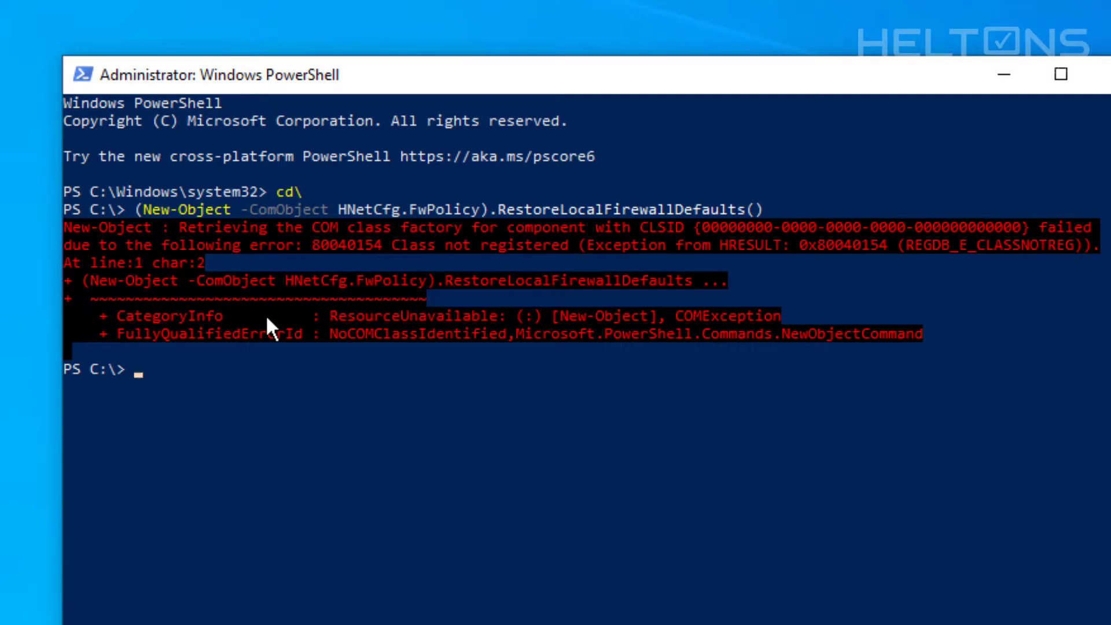
# Step: Recall the previous command, correct HNetCfg.FwPolicy to HNetCfg.FwPolicy2, run it, and close PowerShell
pyautogui.press('Up')
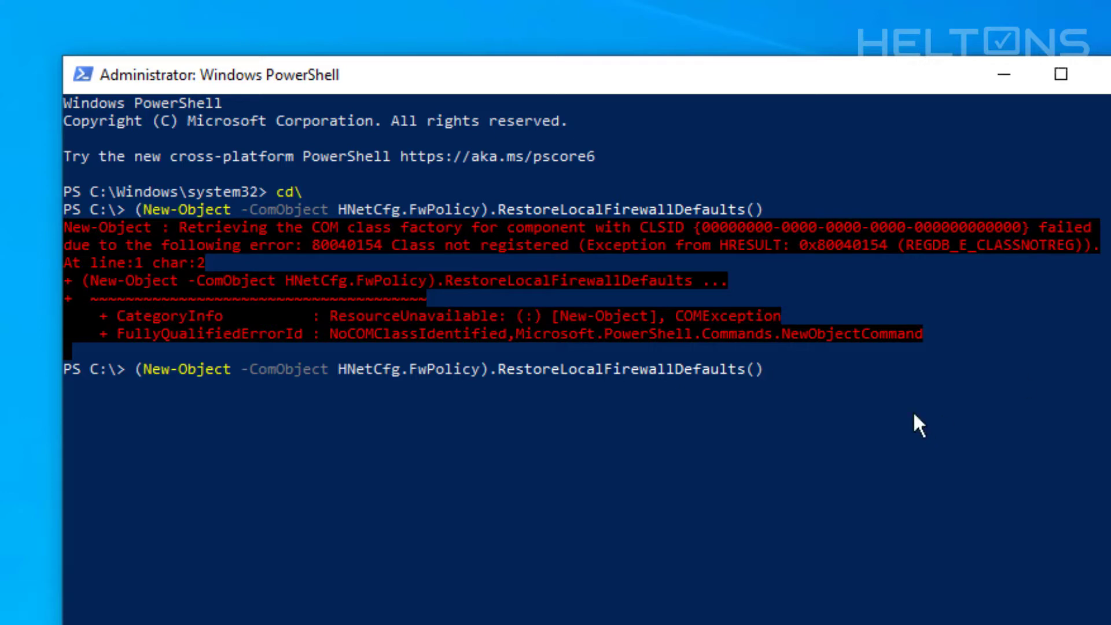
pyautogui.click(901, 394)
pyautogui.press('Left')
pyautogui.press('Left')
pyautogui.press('Left')
pyautogui.press('Left')
pyautogui.press('Left')
pyautogui.press('Left')
pyautogui.press('Left')
pyautogui.press('Left')
pyautogui.press('Left')
pyautogui.press('Left')
pyautogui.press('Left')
pyautogui.press('Left')
pyautogui.press('Left')
pyautogui.press('Left')
pyautogui.press('Left')
pyautogui.press('Left')
pyautogui.press('Left')
pyautogui.press('Left')
pyautogui.press('Left')
pyautogui.press('Left')
pyautogui.press('Left')
pyautogui.press('Right')
pyautogui.press('Right')
pyautogui.write('2')
pyautogui.press('Right')
pyautogui.press('Right')
pyautogui.press('Right')
pyautogui.press('Right')
pyautogui.press('Right')
pyautogui.press('Right')
pyautogui.press('Right')
pyautogui.press('Right')
pyautogui.press('Right')
pyautogui.press('Right')
pyautogui.press('Right')
pyautogui.press('Right')
pyautogui.press('Right')
pyautogui.press('Right')
pyautogui.press('Right')
pyautogui.press('Right')
pyautogui.press('Right')
pyautogui.press('Right')
pyautogui.press('Right')
pyautogui.press('Right')
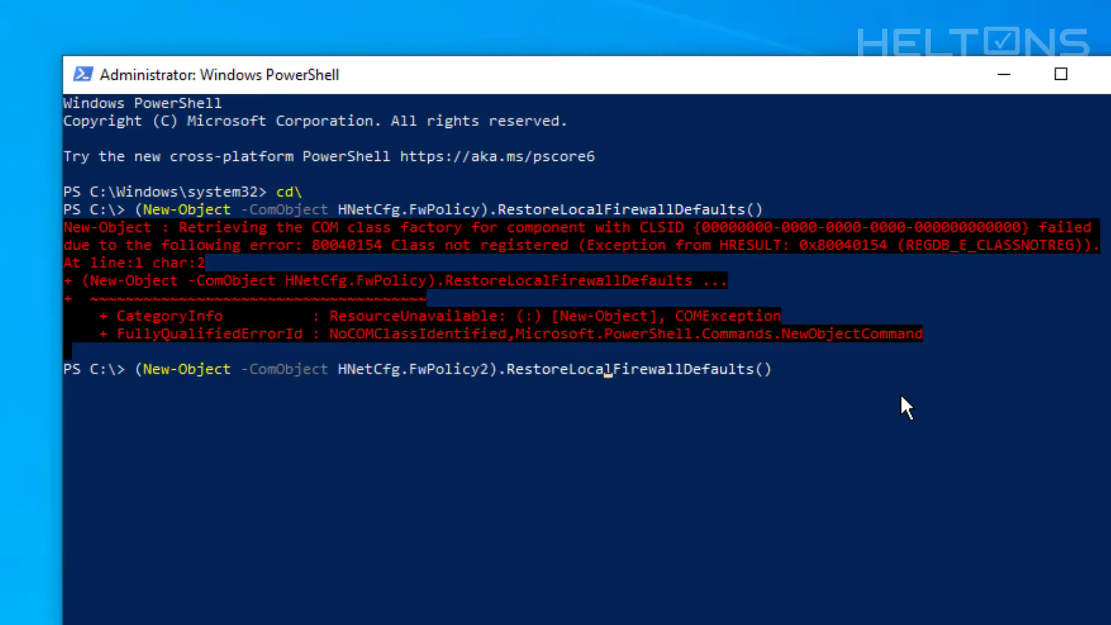
pyautogui.press('Return')
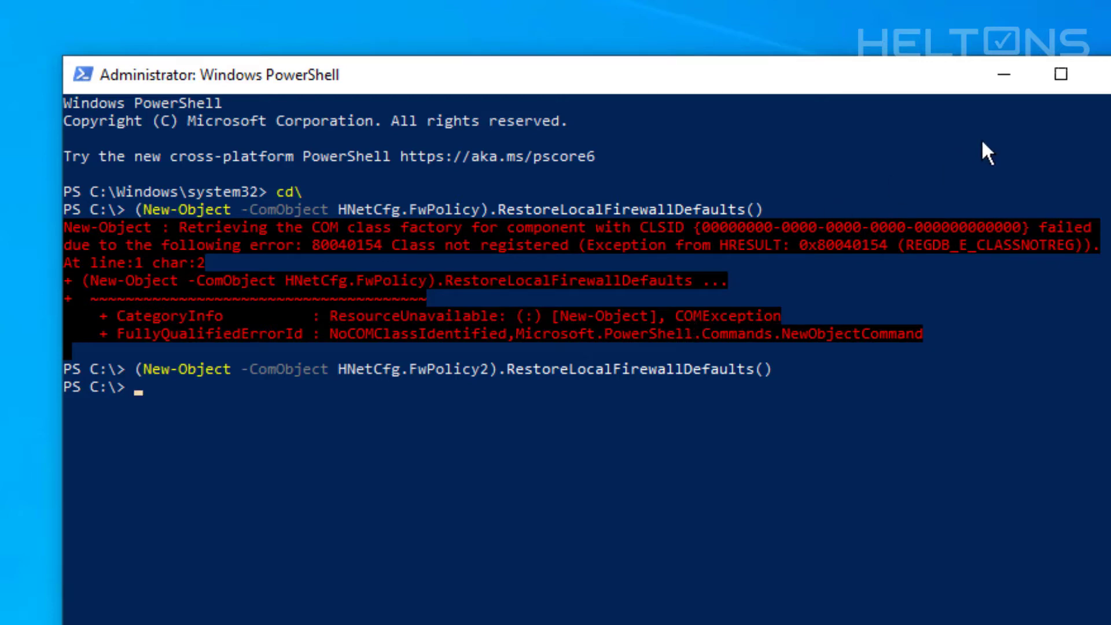
pyautogui.click(1091, 74)
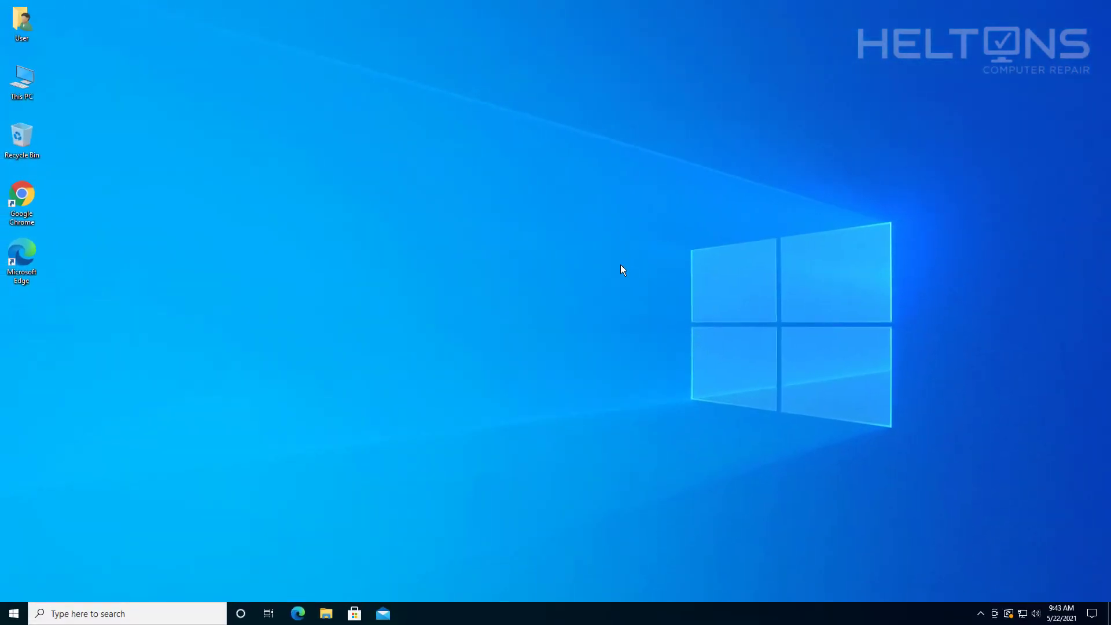